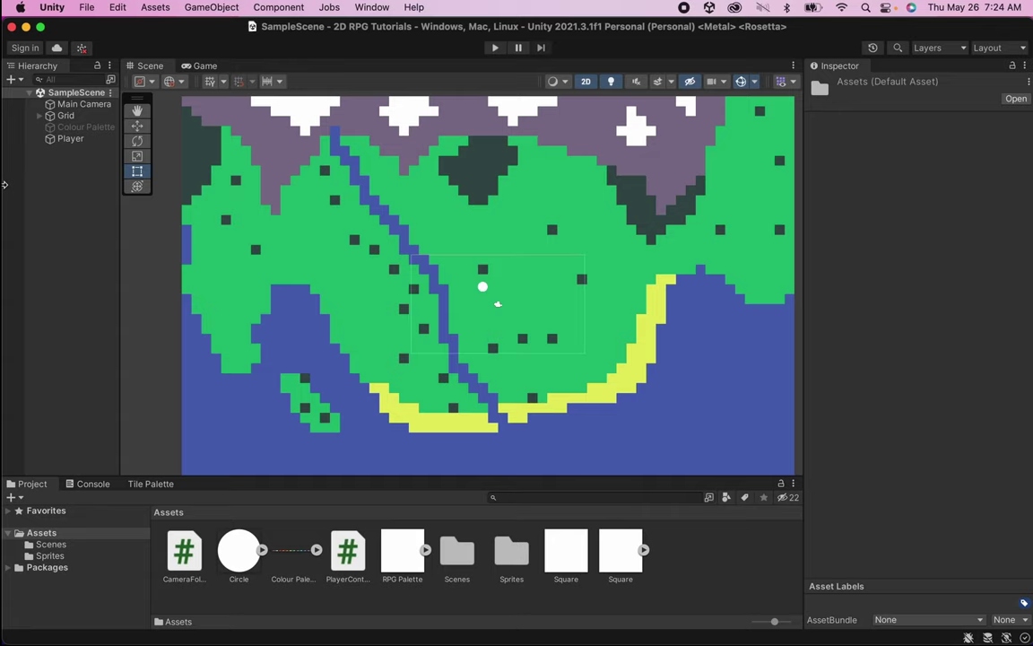
Add a TextMeshPro UI text object to the scene, import the TMP Essentials, and close the importer.
{"action": "right_click", "coordinate": [45, 209]}
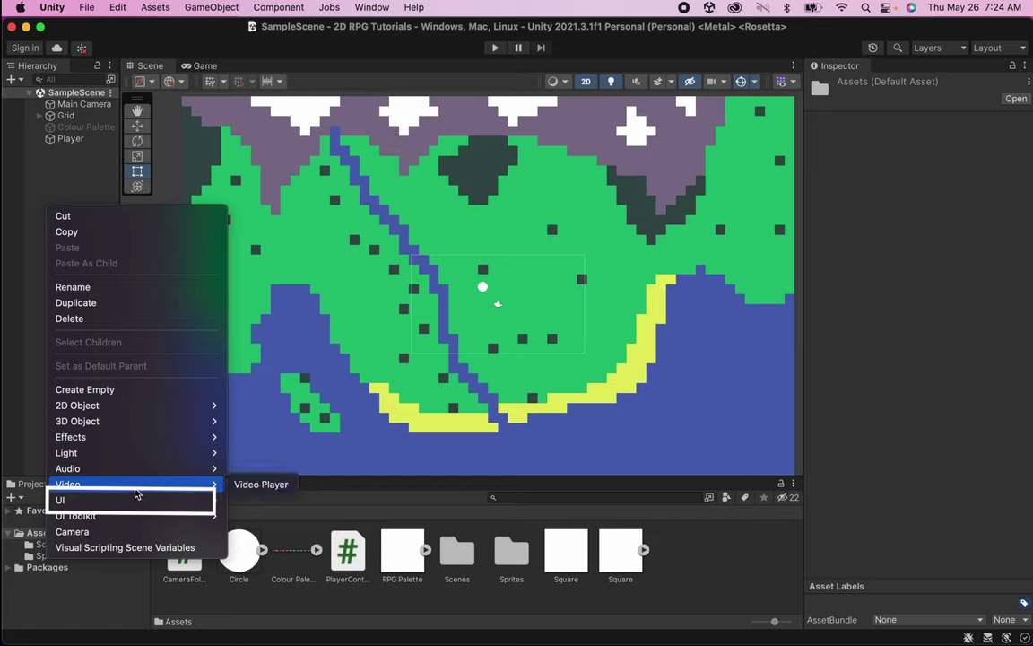
{"action": "mouse_move", "coordinate": [139, 503]}
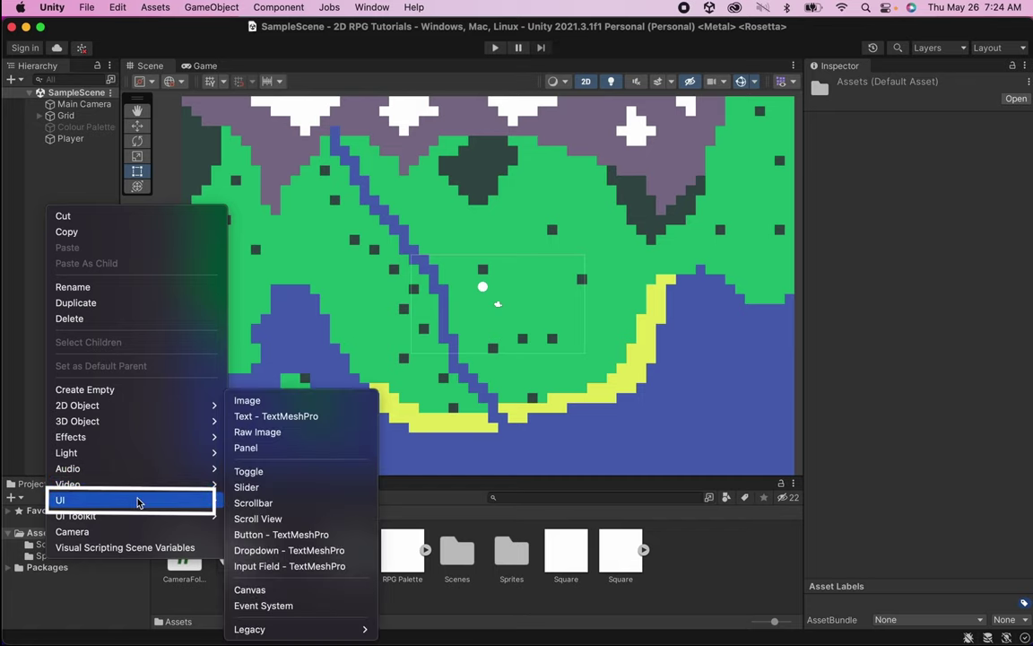
{"action": "left_click", "coordinate": [316, 418]}
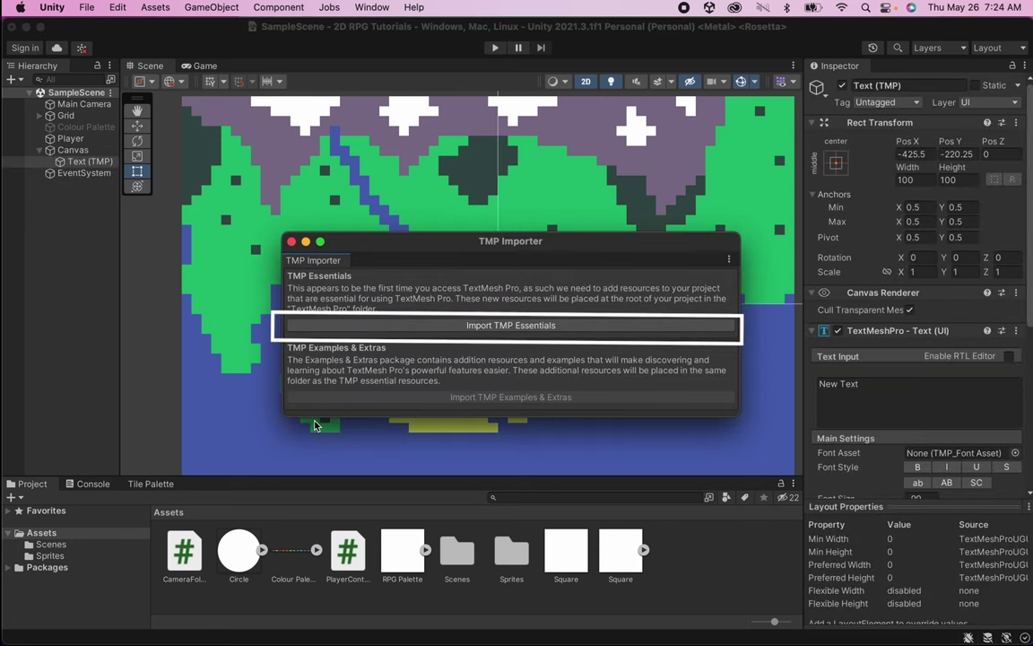
{"action": "left_click", "coordinate": [551, 327]}
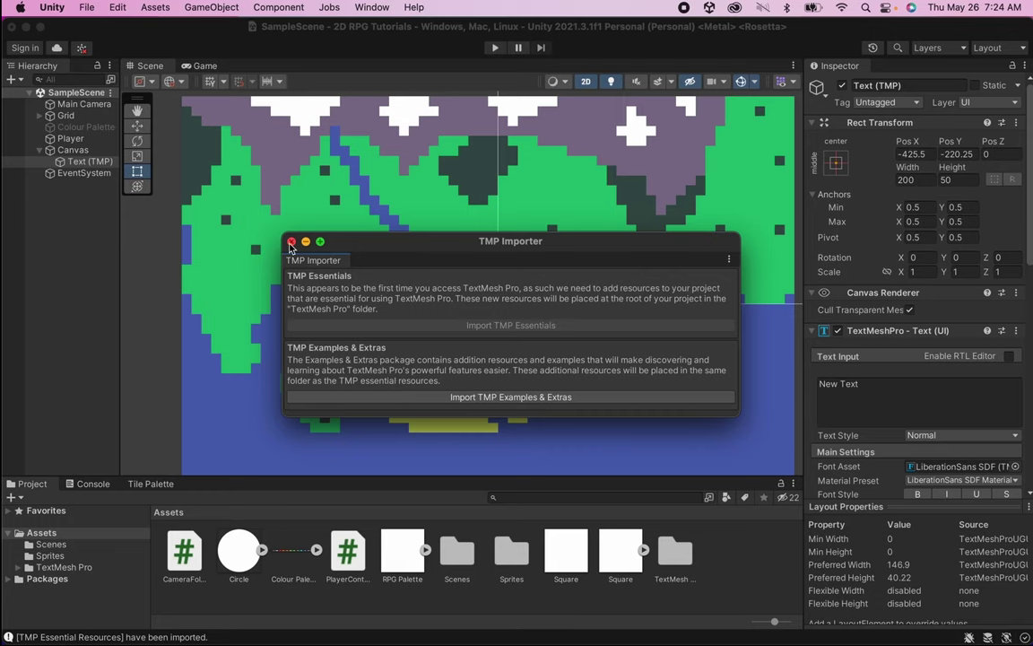
{"action": "left_click", "coordinate": [292, 242]}
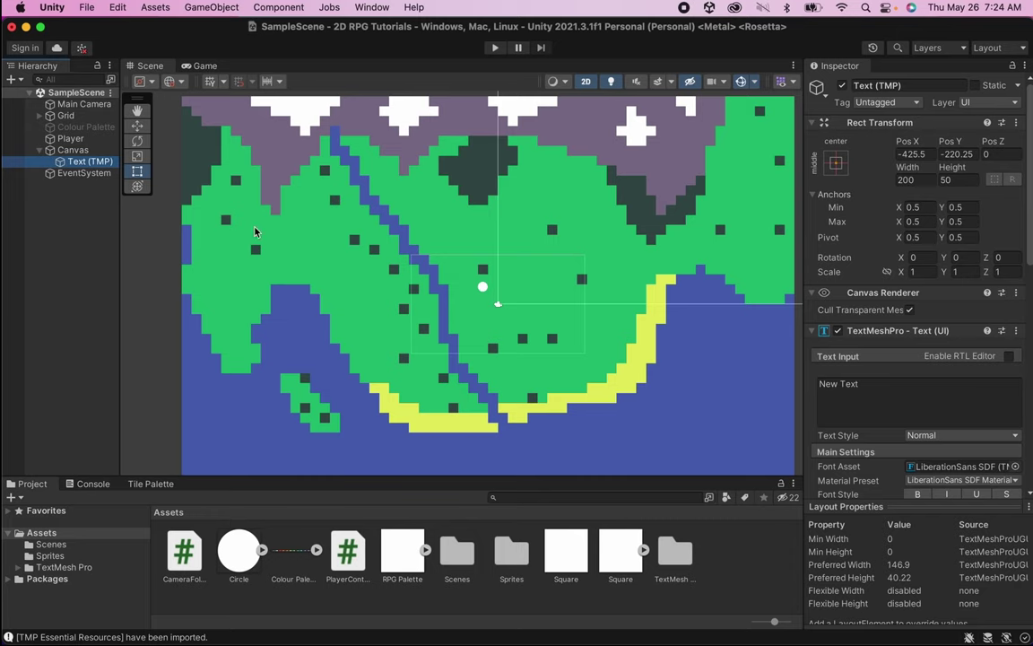
Dock the Game view beside the Scene view and widen it so the canvas and game are both visible.
{"action": "mouse_move", "coordinate": [90, 161]}
{"action": "left_mouse_down"}
{"action": "mouse_move", "coordinate": [71, 153]}
{"action": "mouse_move", "coordinate": [86, 167]}
{"action": "left_mouse_up"}
{"action": "scroll", "coordinate": [671, 217], "scroll_direction": "down", "scroll_amount": 5}
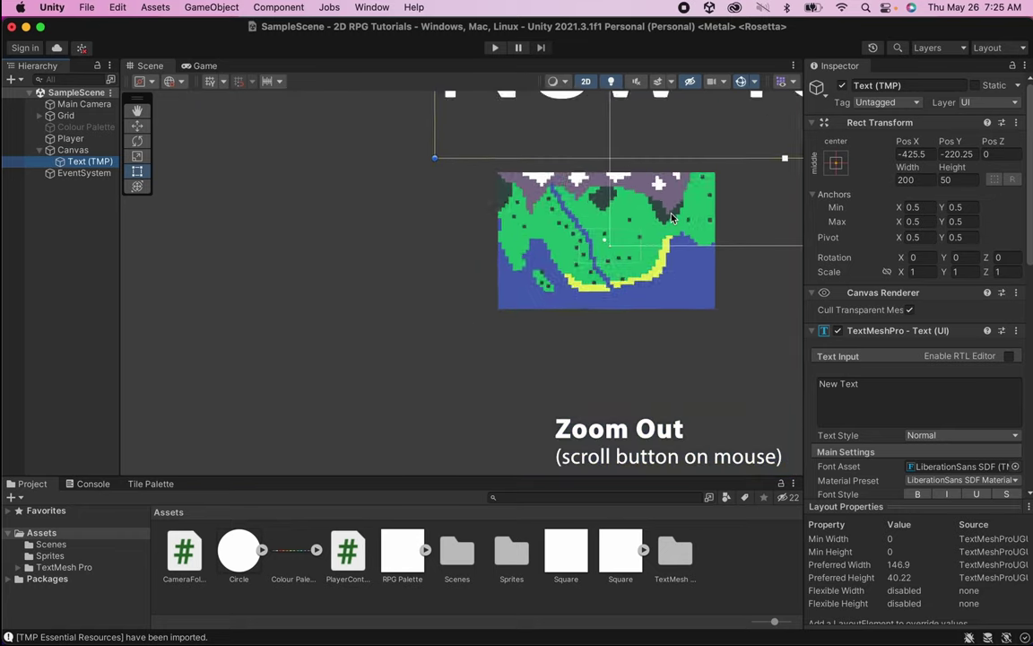
{"action": "scroll", "coordinate": [671, 217], "scroll_direction": "down", "scroll_amount": 10}
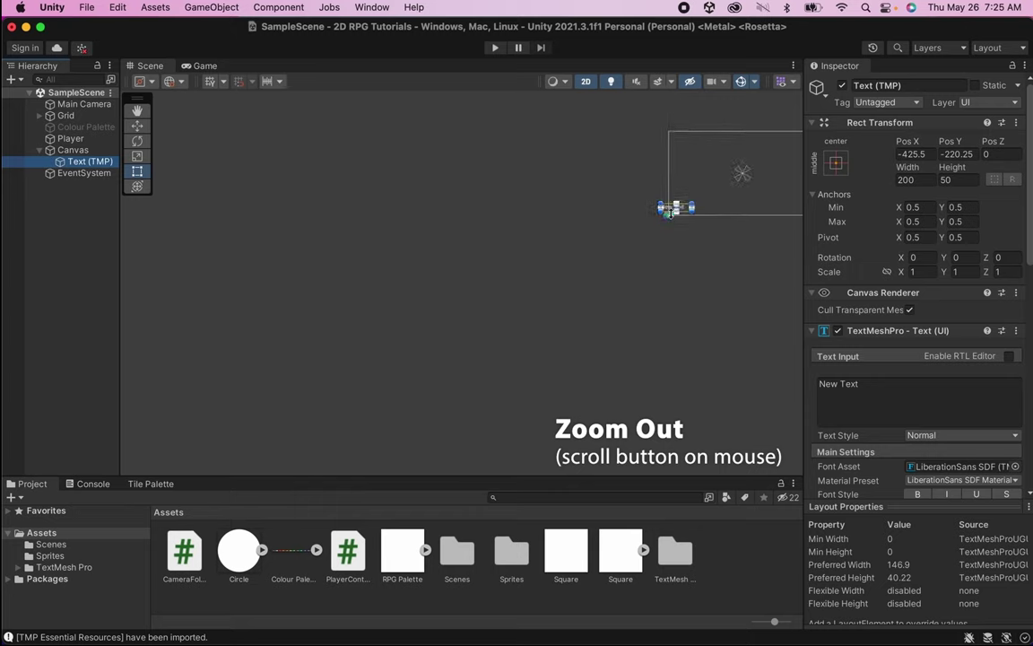
{"action": "scroll", "coordinate": [670, 212], "scroll_direction": "down", "scroll_amount": 4}
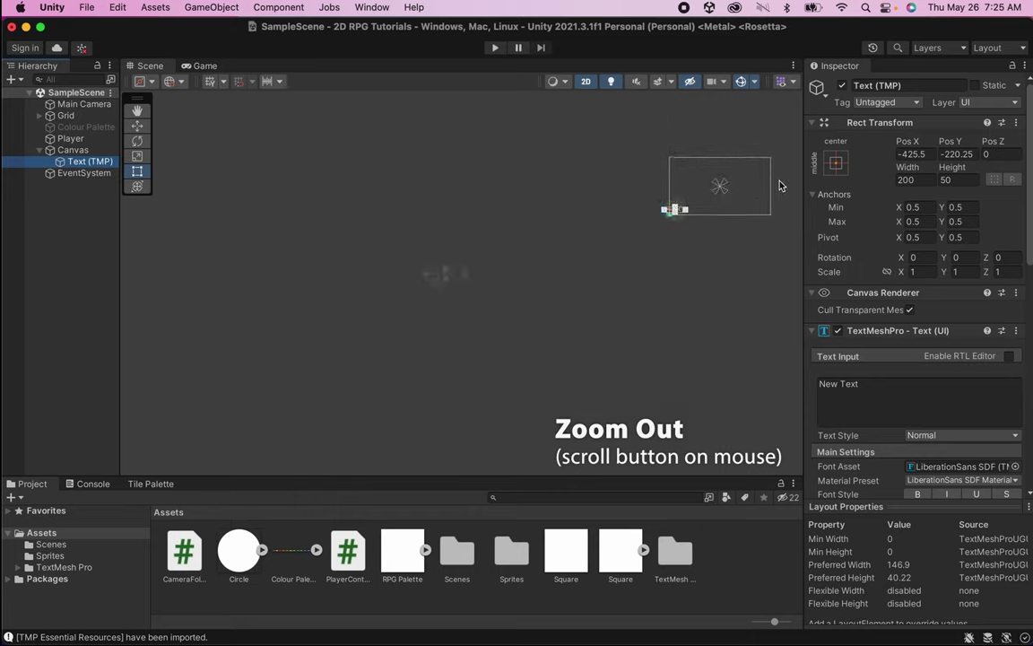
{"action": "scroll", "coordinate": [717, 170], "scroll_direction": "up", "scroll_amount": 5}
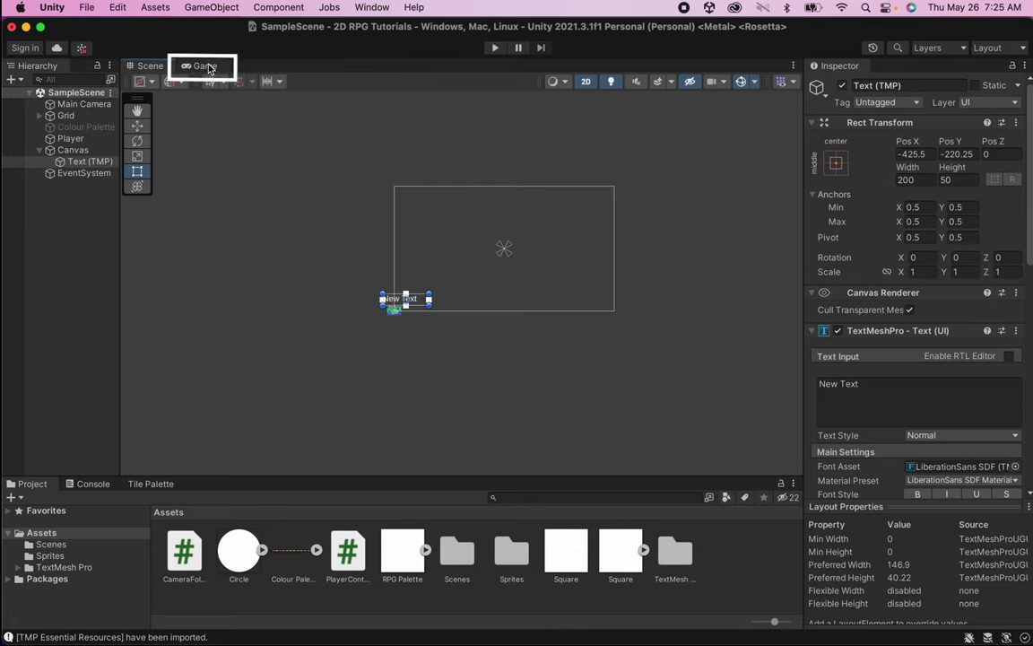
{"action": "left_click_drag", "start_coordinate": [208, 69], "coordinate": [652, 280]}
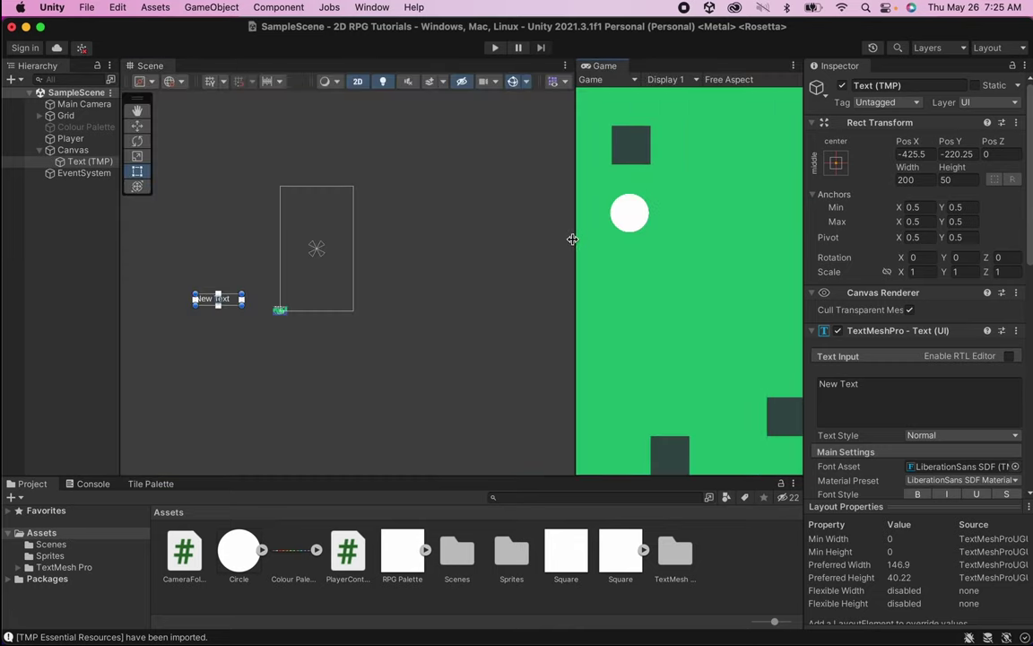
{"action": "left_click_drag", "start_coordinate": [576, 238], "coordinate": [429, 239]}
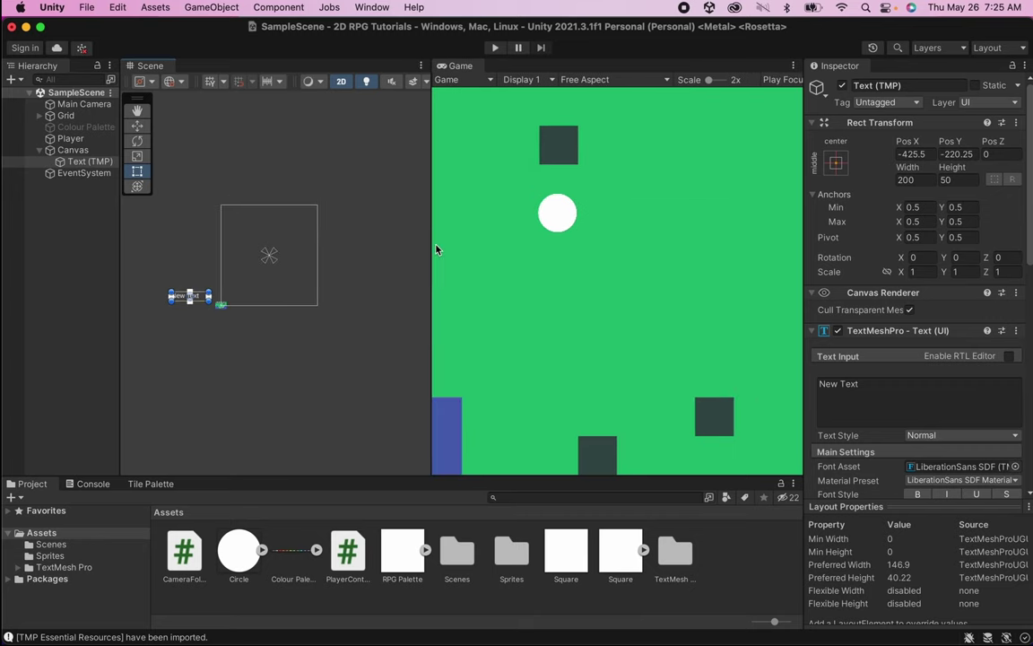
Move the text object with the Move tool into the canvas's upper-right corner, at about X 182, Y 219.
{"action": "scroll", "coordinate": [272, 253], "scroll_direction": "down", "scroll_amount": 1}
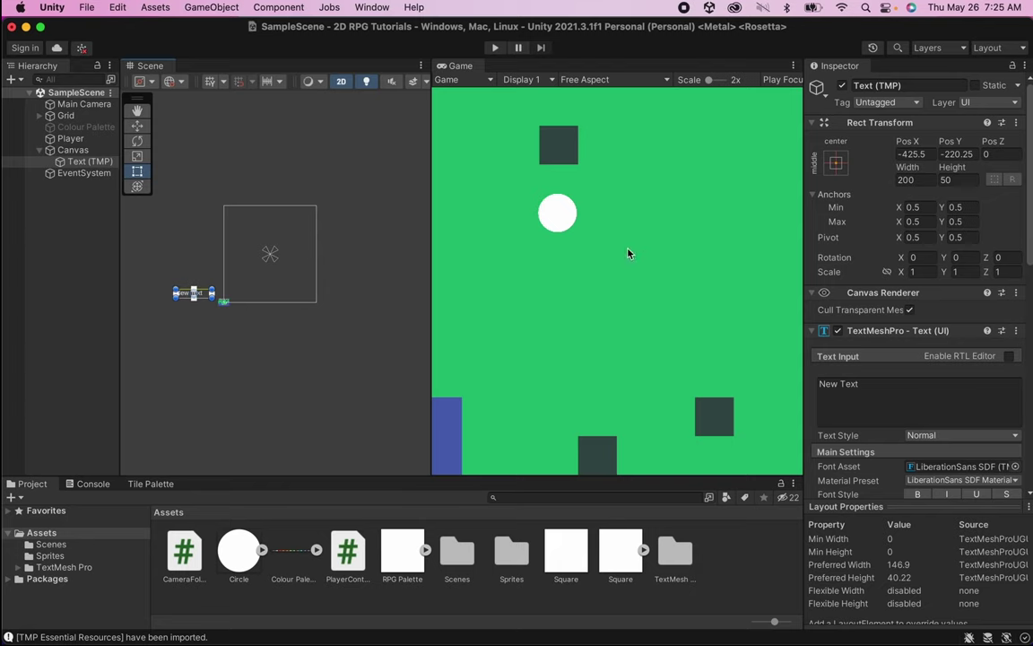
{"action": "key", "text": "w"}
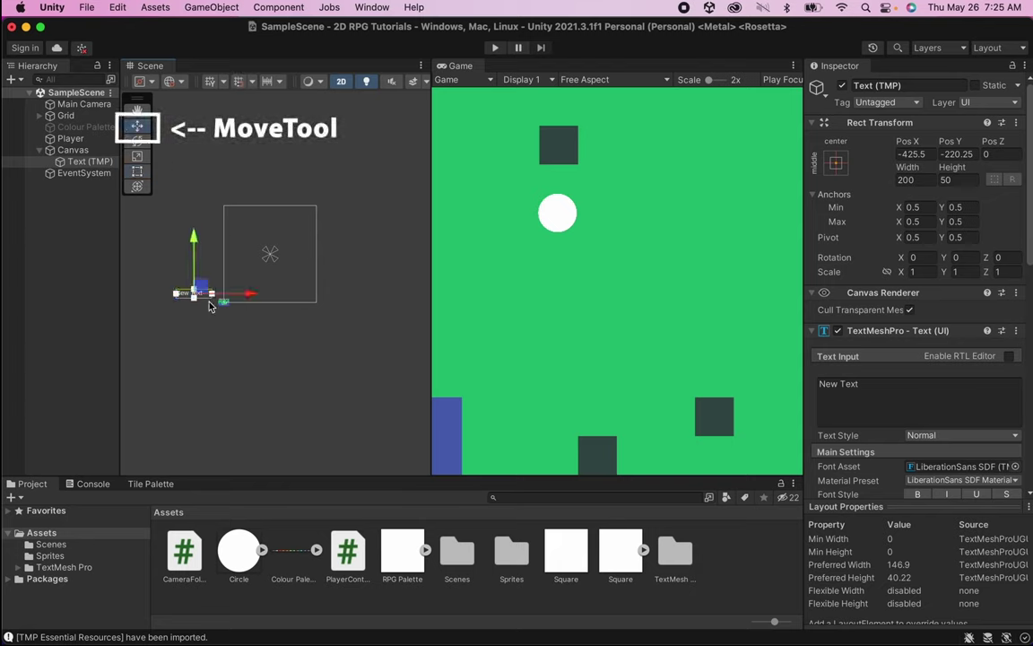
{"action": "left_click_drag", "start_coordinate": [201, 285], "coordinate": [311, 208]}
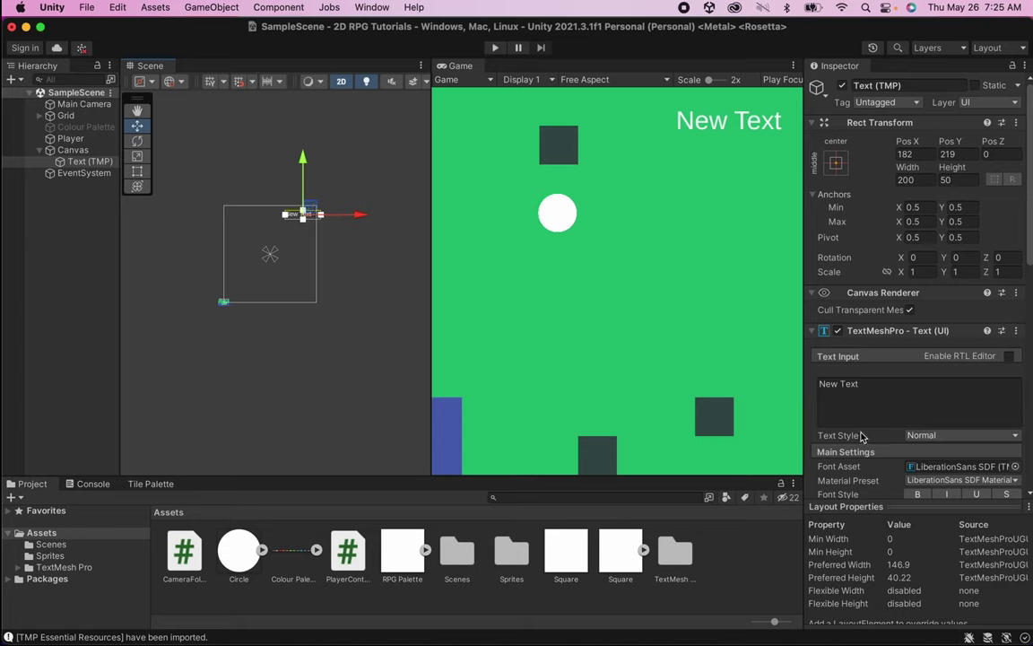
Replace the text object's content with "HP: 120/120".
{"action": "left_click", "coordinate": [885, 386]}
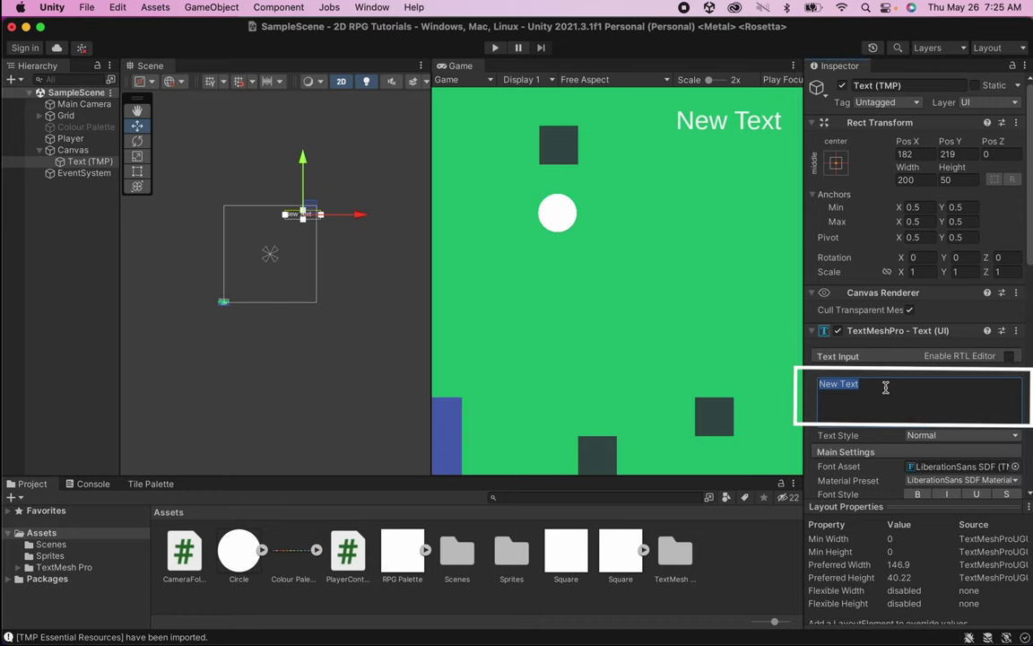
{"action": "type", "text": "HP"}
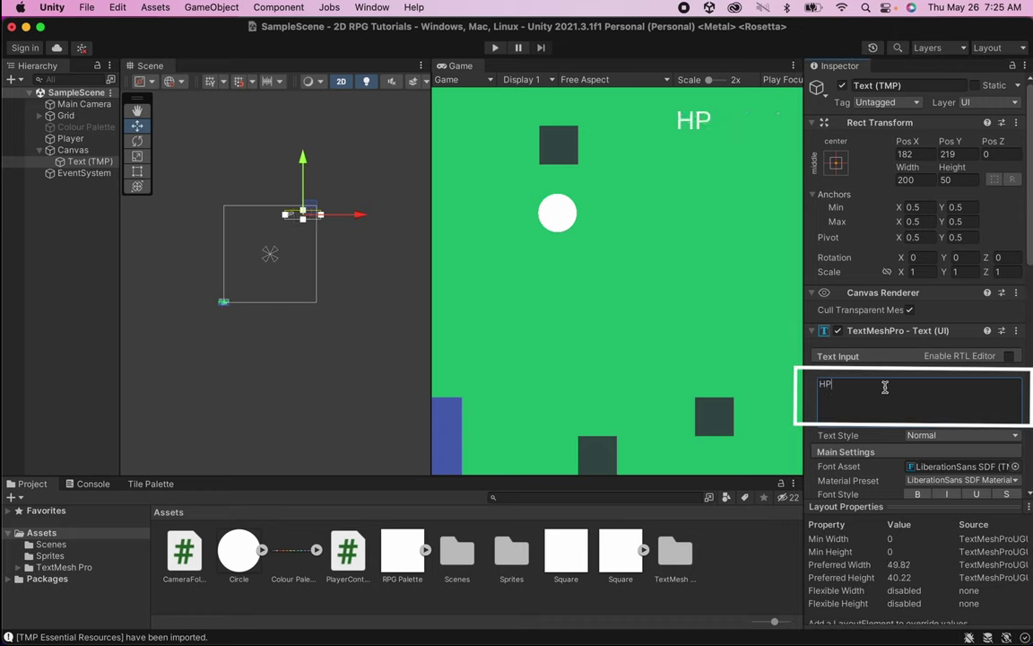
{"action": "type", "text": ":"}
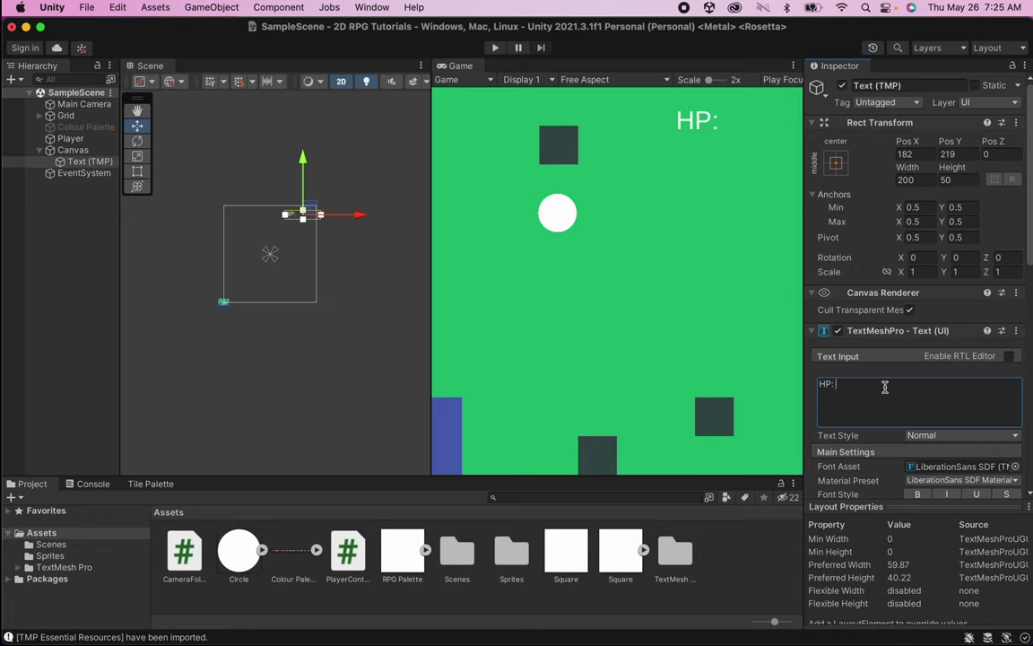
{"action": "type", "text": " 120"}
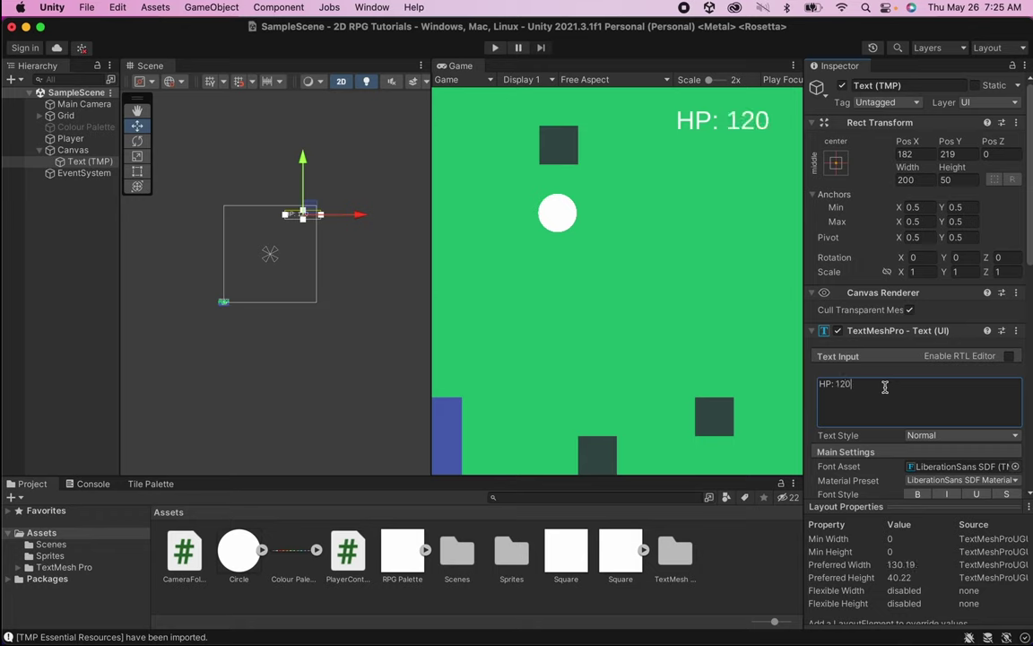
{"action": "type", "text": "/120"}
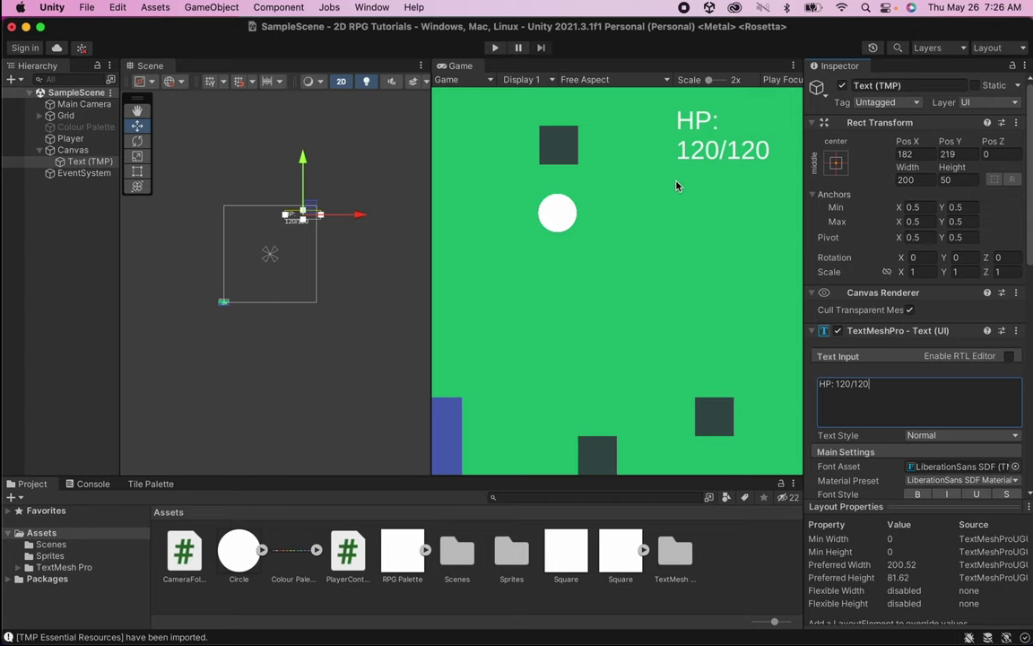
Set the Canvas Scaler's UI Scale Mode to Scale With Screen Size.
{"action": "left_click", "coordinate": [79, 152]}
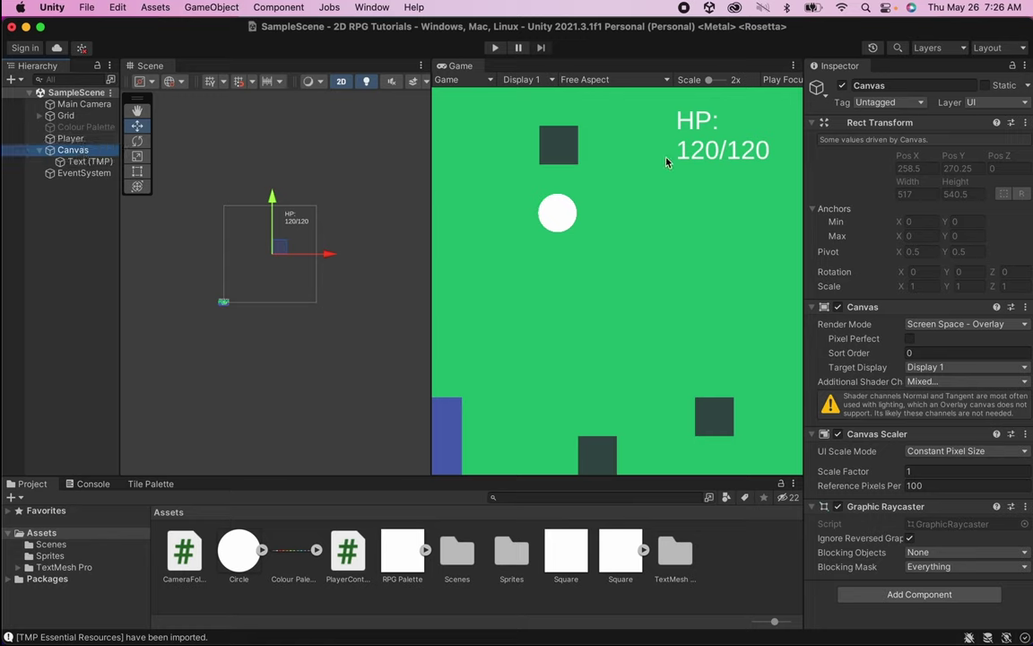
{"action": "left_click", "coordinate": [933, 451]}
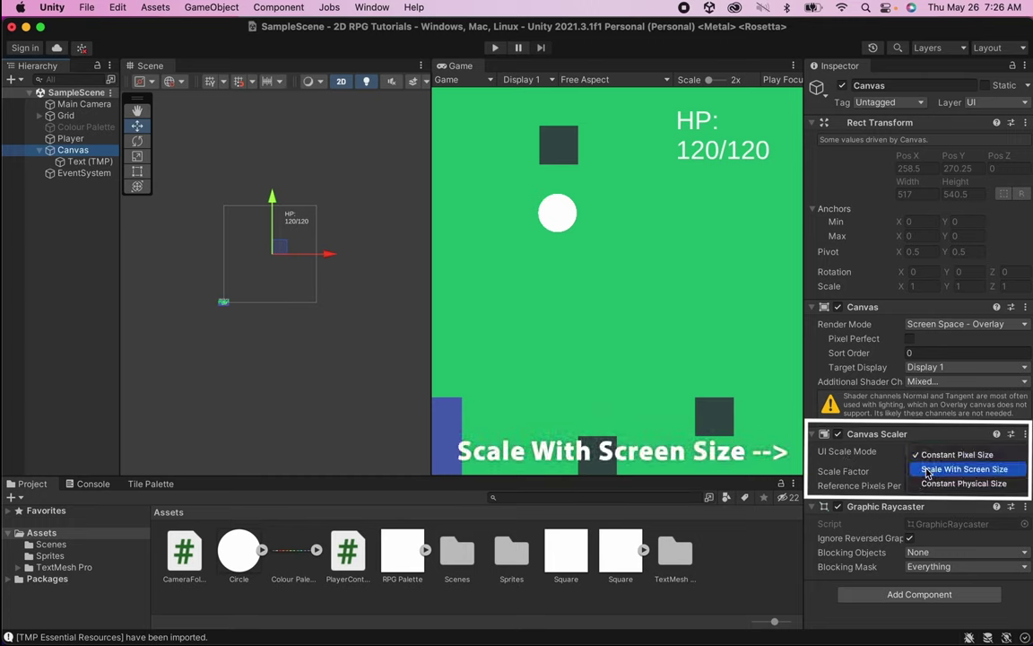
{"action": "left_click", "coordinate": [929, 470]}
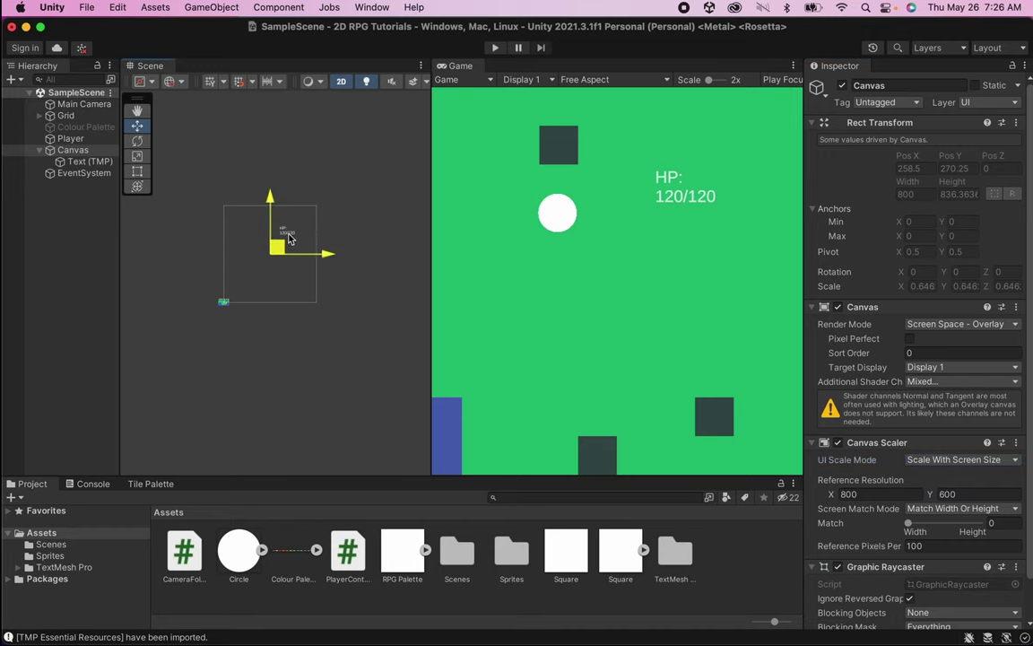
Move the HP text into the canvas's upper-right corner at about X 256, Y 367, and widen its box to fit one line.
{"action": "left_click", "coordinate": [296, 226]}
{"action": "left_click_drag", "start_coordinate": [296, 226], "coordinate": [304, 212]}
{"action": "scroll", "coordinate": [302, 213], "scroll_direction": "up", "scroll_amount": 4}
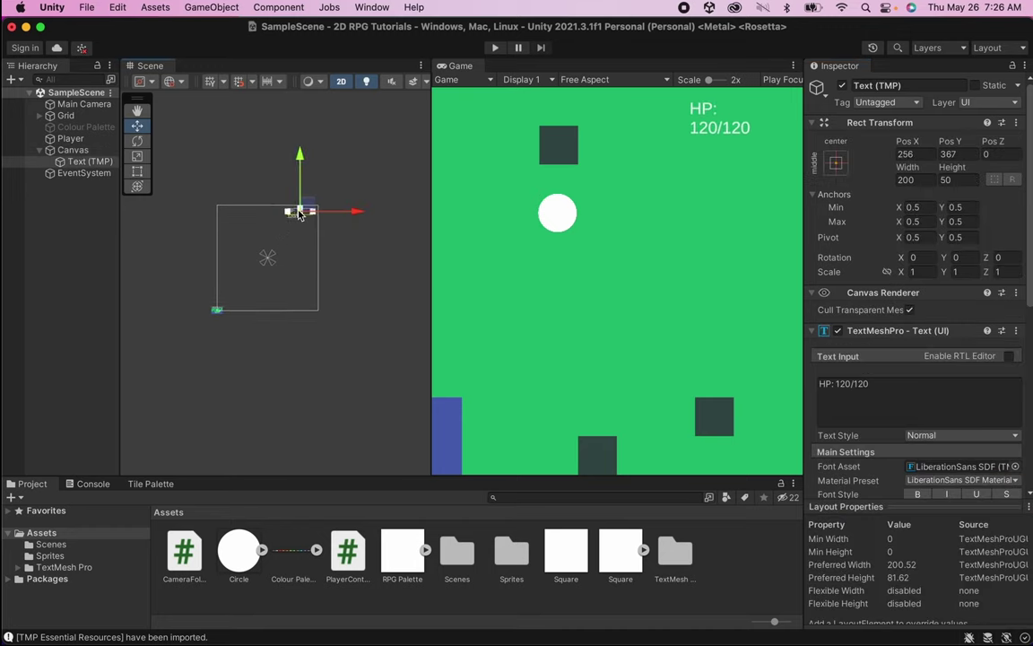
{"action": "scroll", "coordinate": [301, 215], "scroll_direction": "up", "scroll_amount": 1}
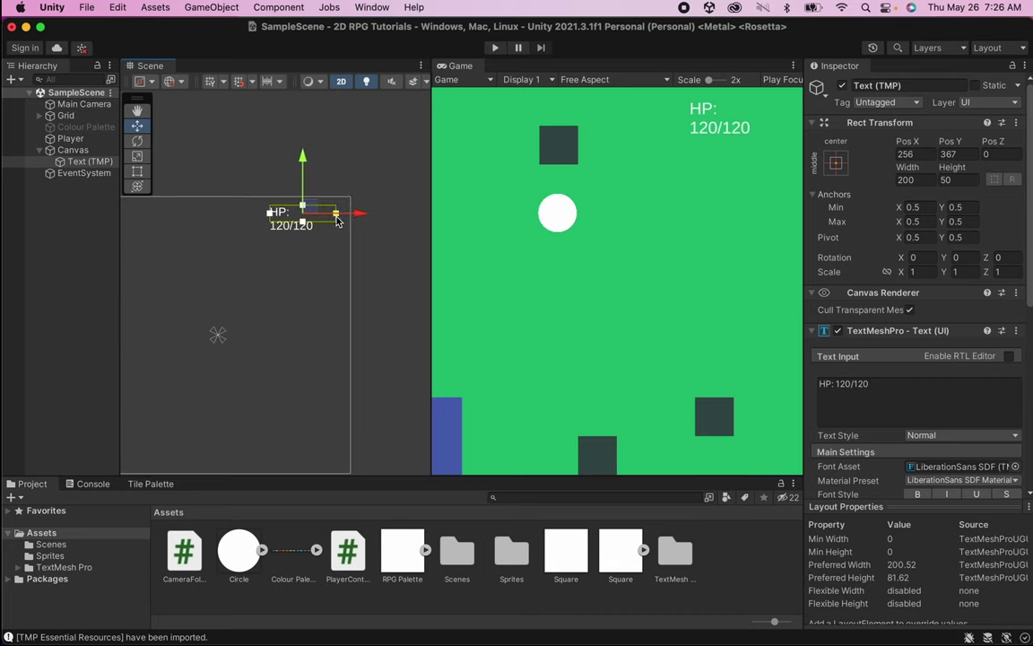
{"action": "left_click_drag", "start_coordinate": [337, 221], "coordinate": [342, 217]}
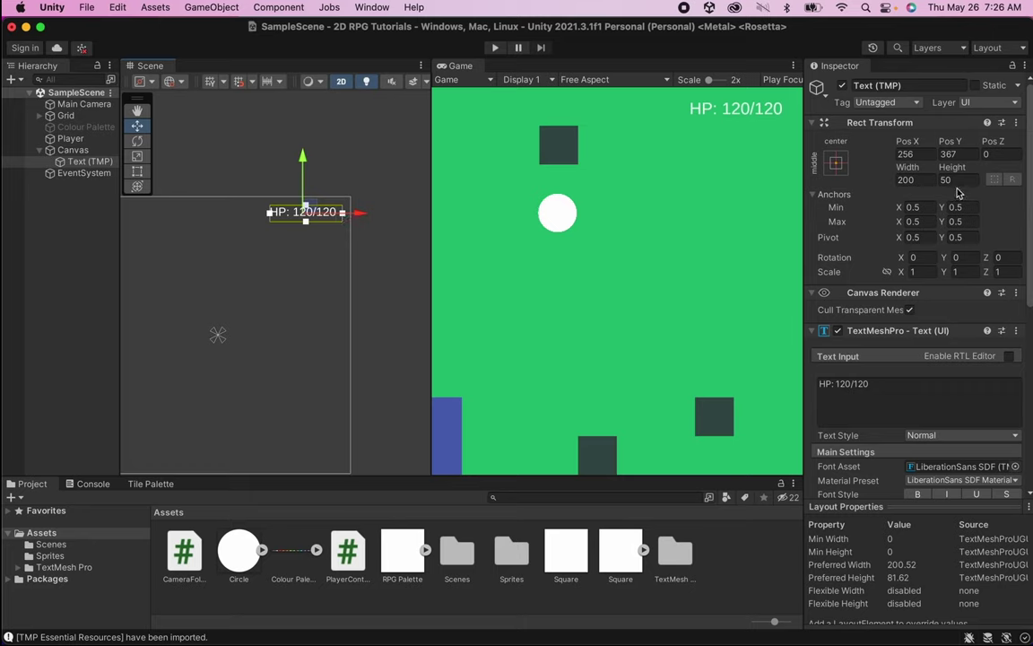
Make the HP text bold and widen its box so the bold text fits on one line.
{"action": "scroll", "coordinate": [924, 269], "scroll_direction": "down", "scroll_amount": 3}
{"action": "scroll", "coordinate": [927, 271], "scroll_direction": "down", "scroll_amount": 4}
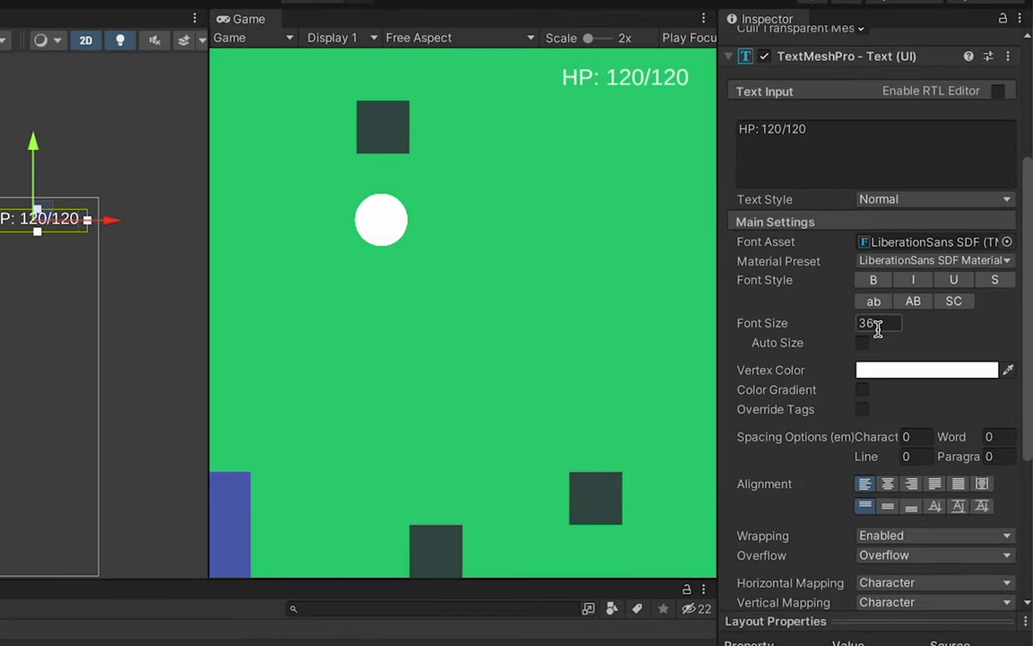
{"action": "left_click", "coordinate": [899, 278]}
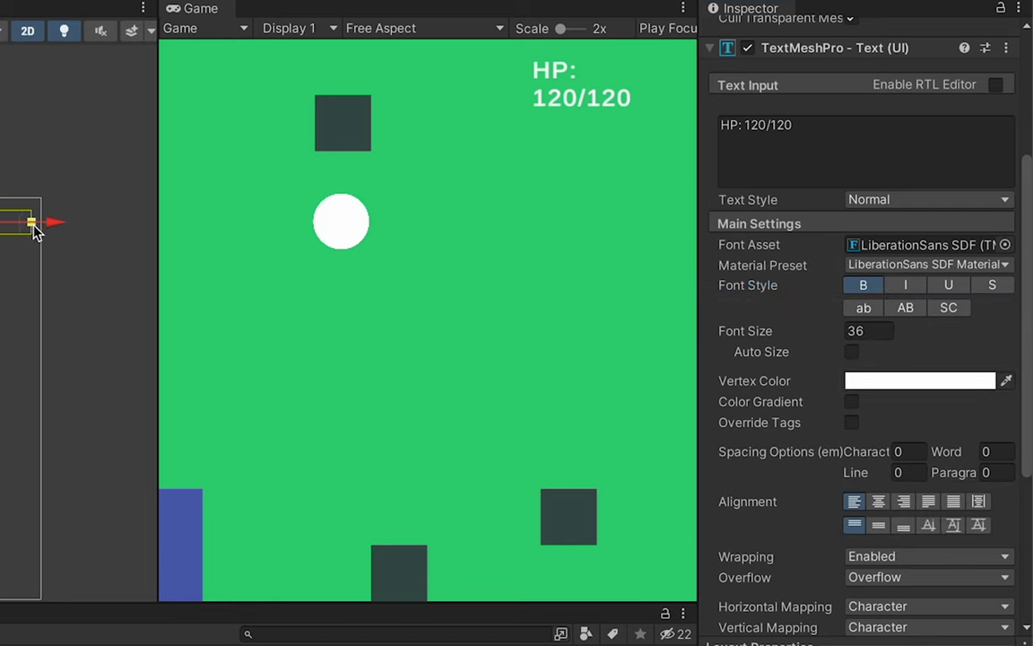
{"action": "left_click_drag", "start_coordinate": [34, 232], "coordinate": [40, 230]}
{"action": "scroll", "coordinate": [835, 413], "scroll_direction": "down", "scroll_amount": 1}
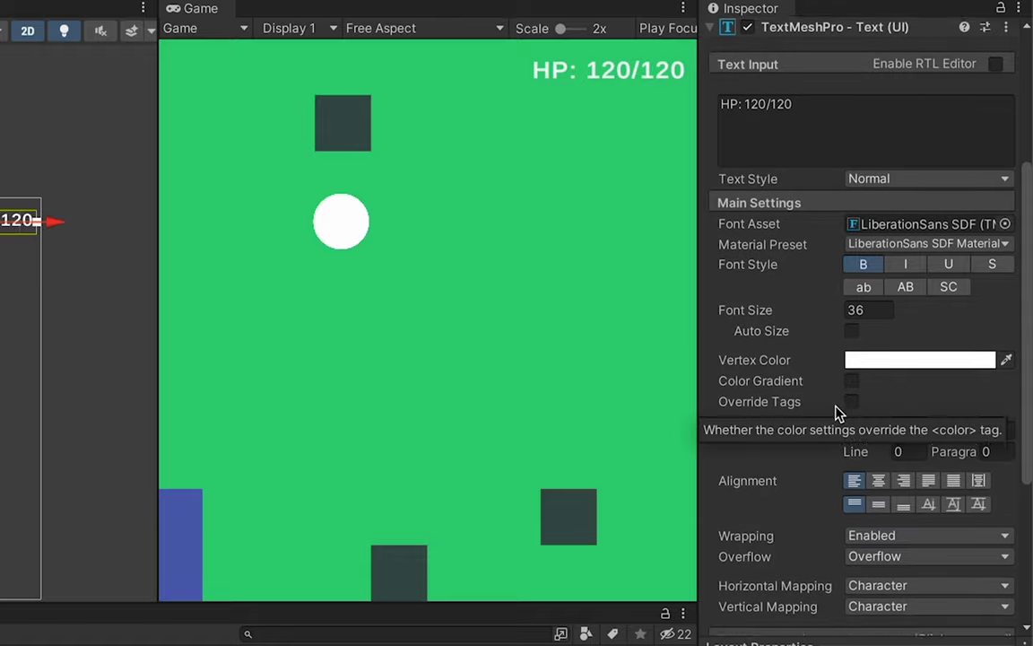
{"action": "scroll", "coordinate": [836, 413], "scroll_direction": "down", "scroll_amount": 1}
{"action": "scroll", "coordinate": [868, 482], "scroll_direction": "down", "scroll_amount": 2}
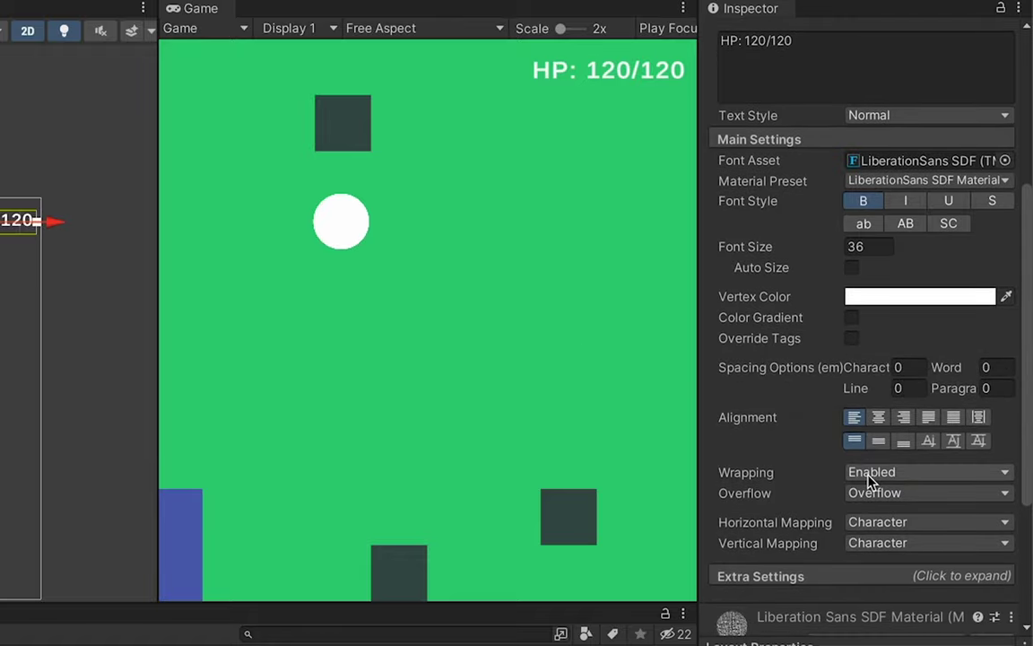
{"action": "scroll", "coordinate": [868, 482], "scroll_direction": "down", "scroll_amount": 6}
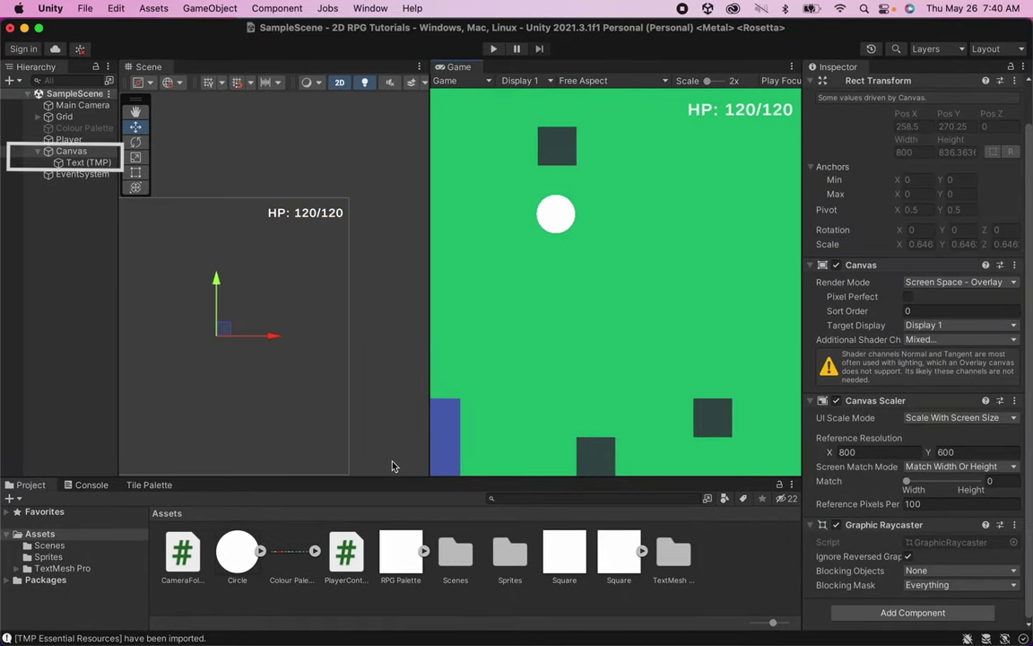
Add a UI Image to the Canvas and stretch it with the Rect tool into a rectangle of about 364 by 124.
{"action": "left_click", "coordinate": [76, 155]}
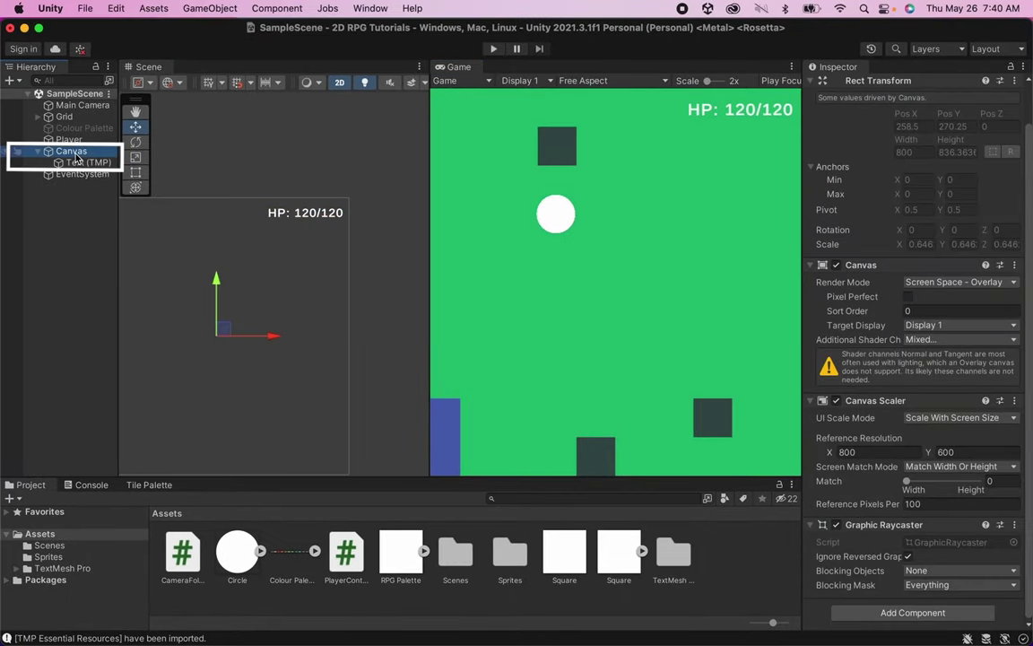
{"action": "right_click", "coordinate": [76, 155]}
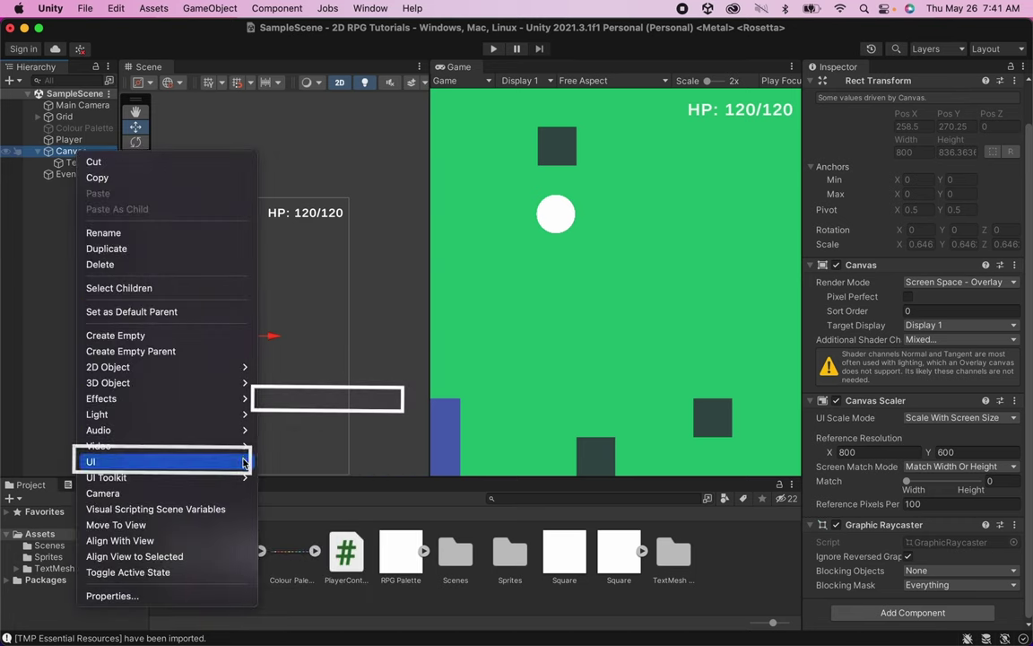
{"action": "mouse_move", "coordinate": [244, 460]}
{"action": "left_click", "coordinate": [304, 403]}
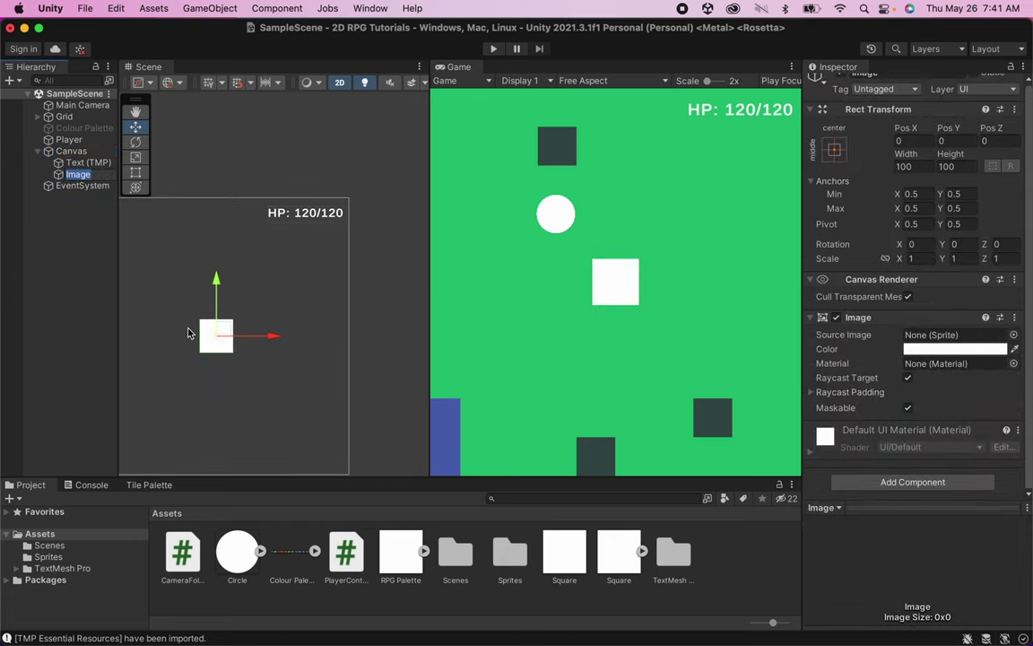
{"action": "left_click", "coordinate": [135, 173]}
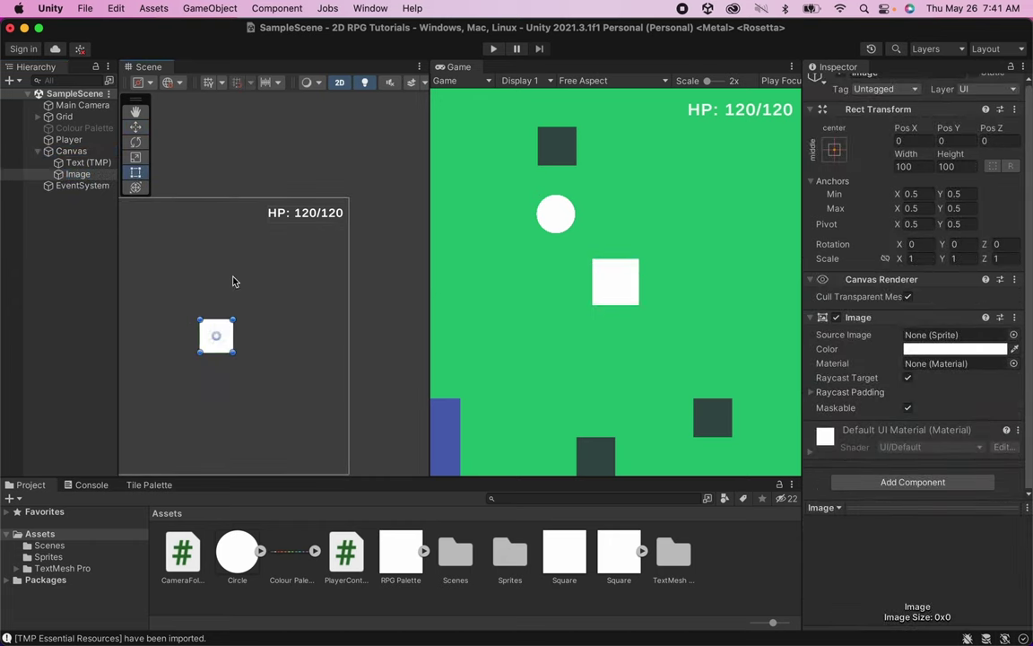
{"action": "left_click_drag", "start_coordinate": [236, 318], "coordinate": [323, 309]}
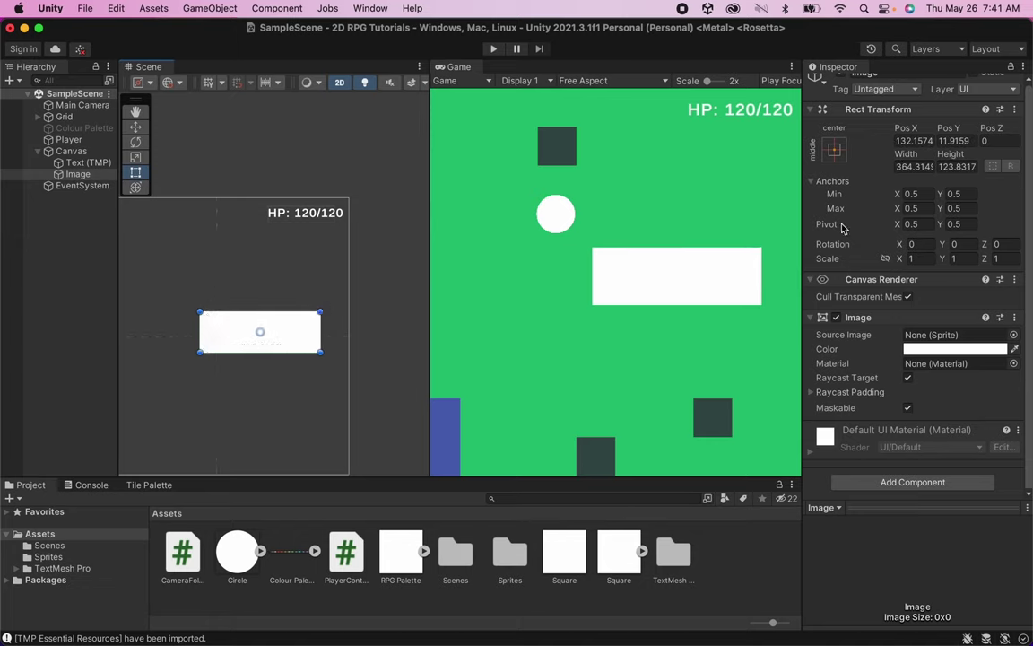
Color the Image dark indigo and move it into the canvas's upper-right corner at about X 211, Y 344.
{"action": "left_click", "coordinate": [935, 350]}
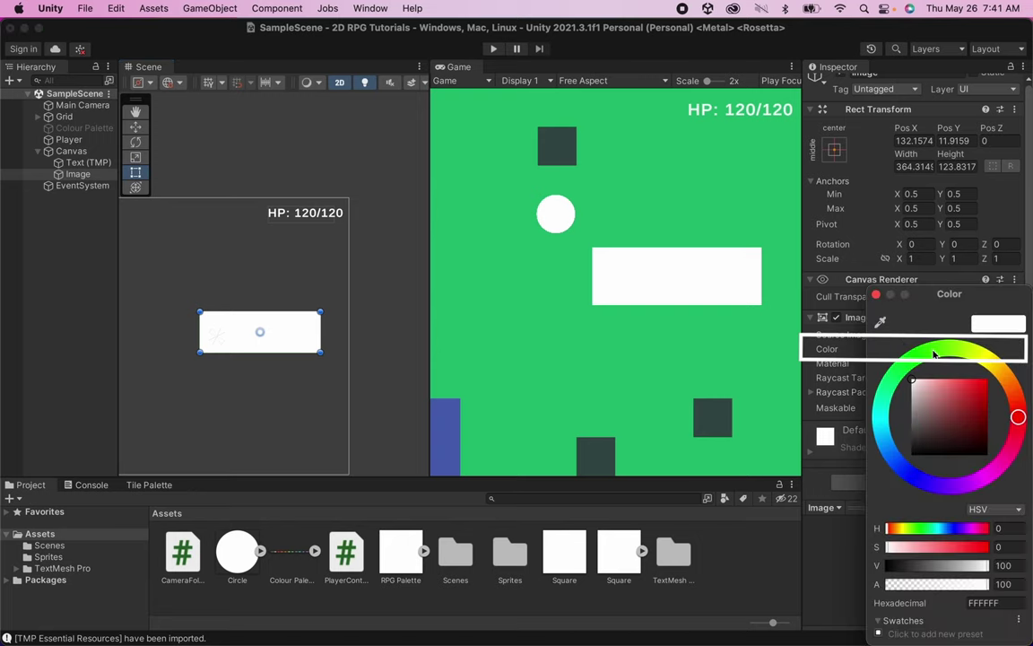
{"action": "left_click", "coordinate": [954, 529]}
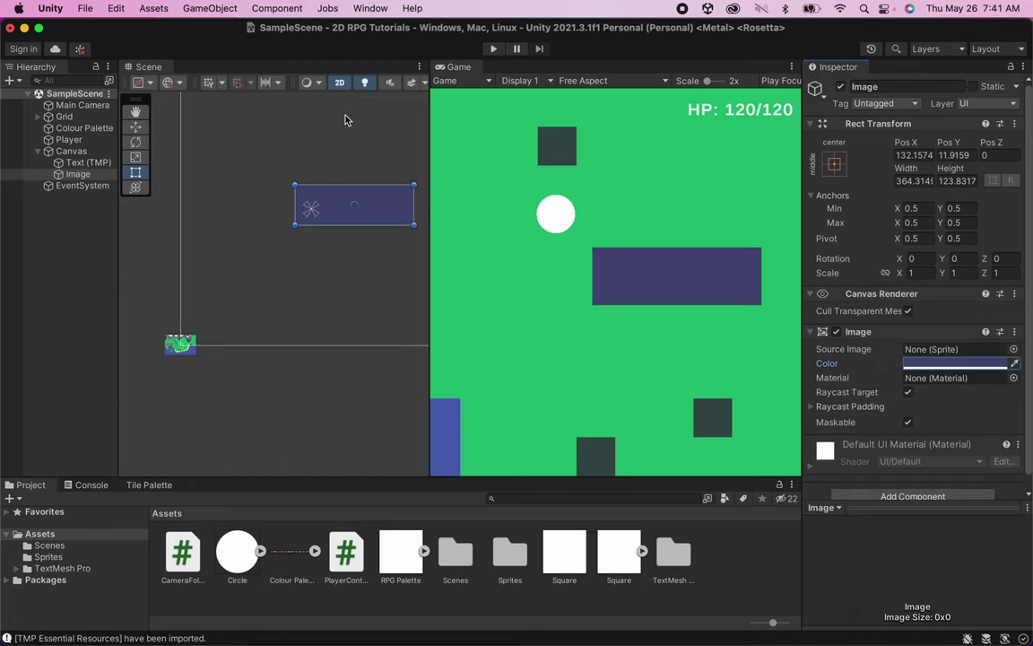
{"action": "left_click", "coordinate": [134, 129]}
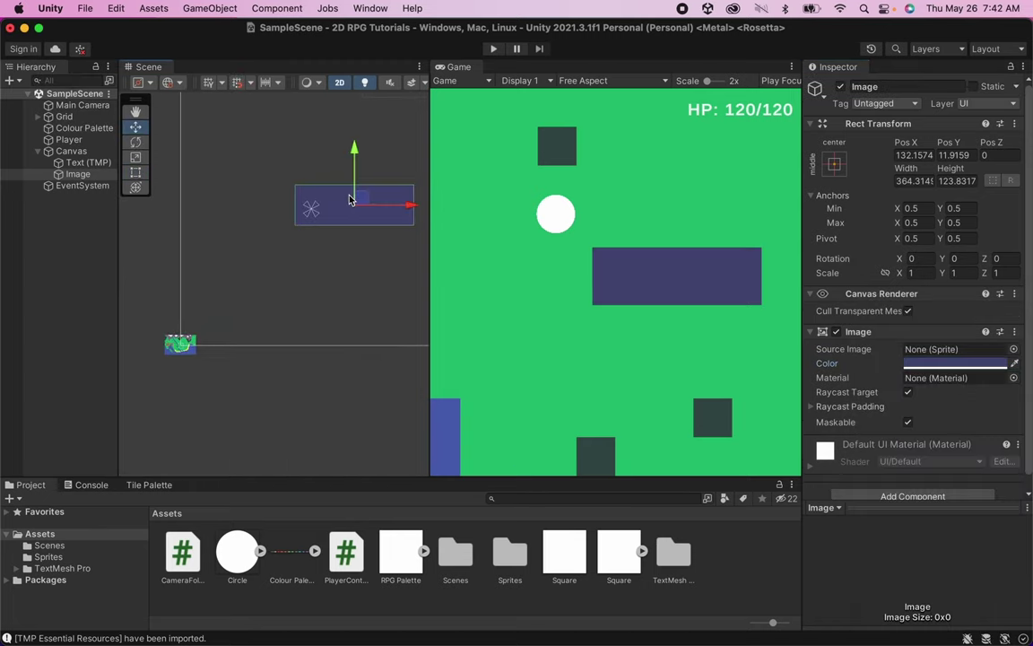
{"action": "left_click_drag", "start_coordinate": [357, 196], "coordinate": [387, 90]}
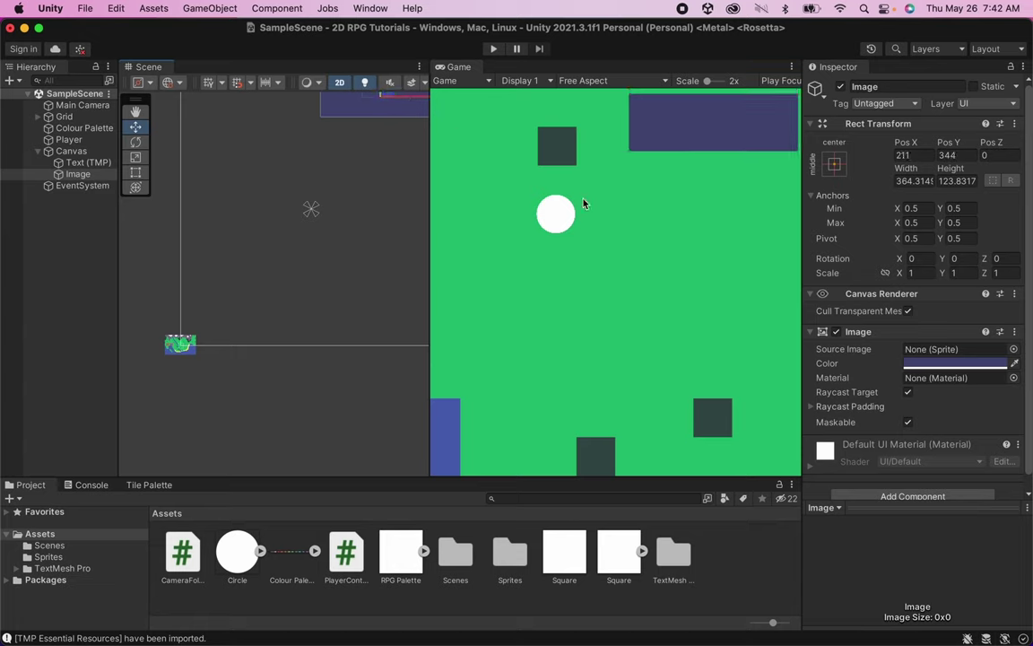
{"action": "scroll", "coordinate": [330, 198], "scroll_direction": "down", "scroll_amount": 5}
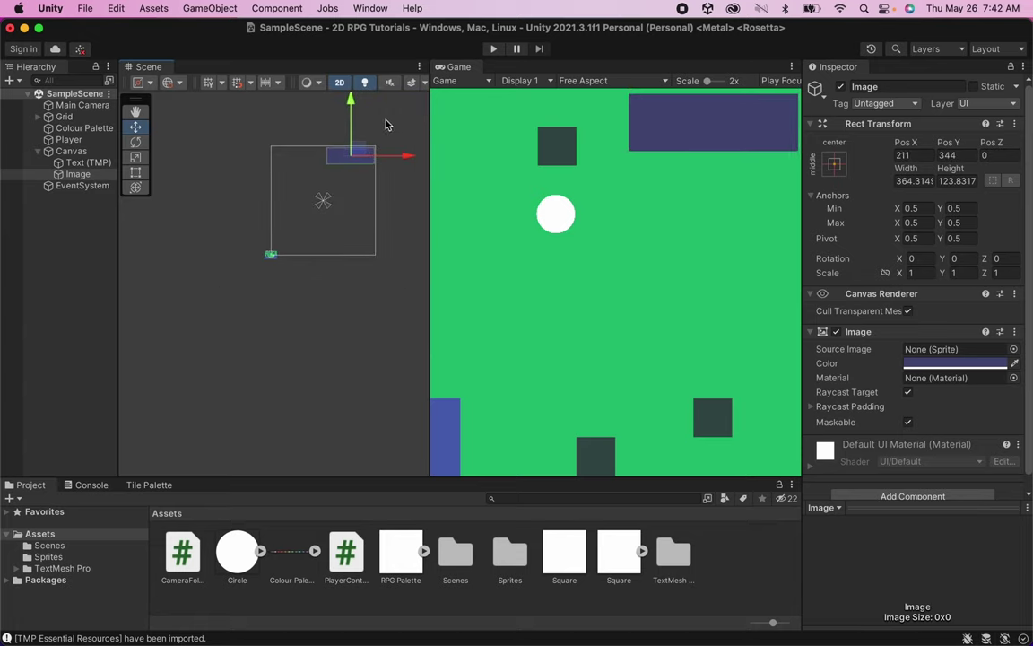
{"action": "scroll", "coordinate": [386, 125], "scroll_direction": "up", "scroll_amount": 6}
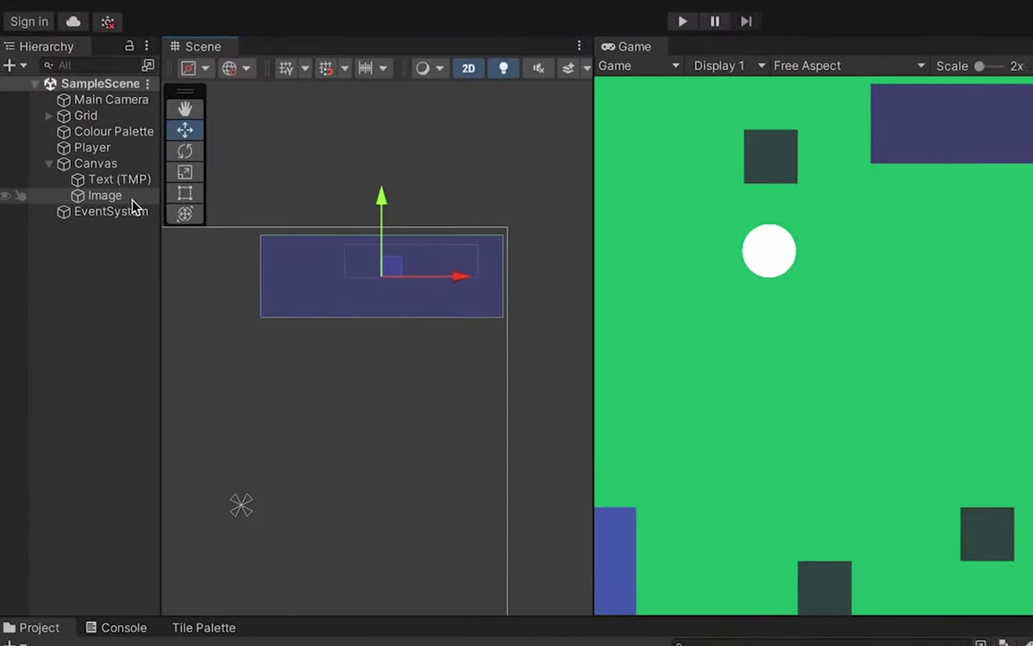
Place the Image before the text in the Canvas hierarchy so it draws behind it, and rename it HP Box.
{"action": "left_click", "coordinate": [107, 197]}
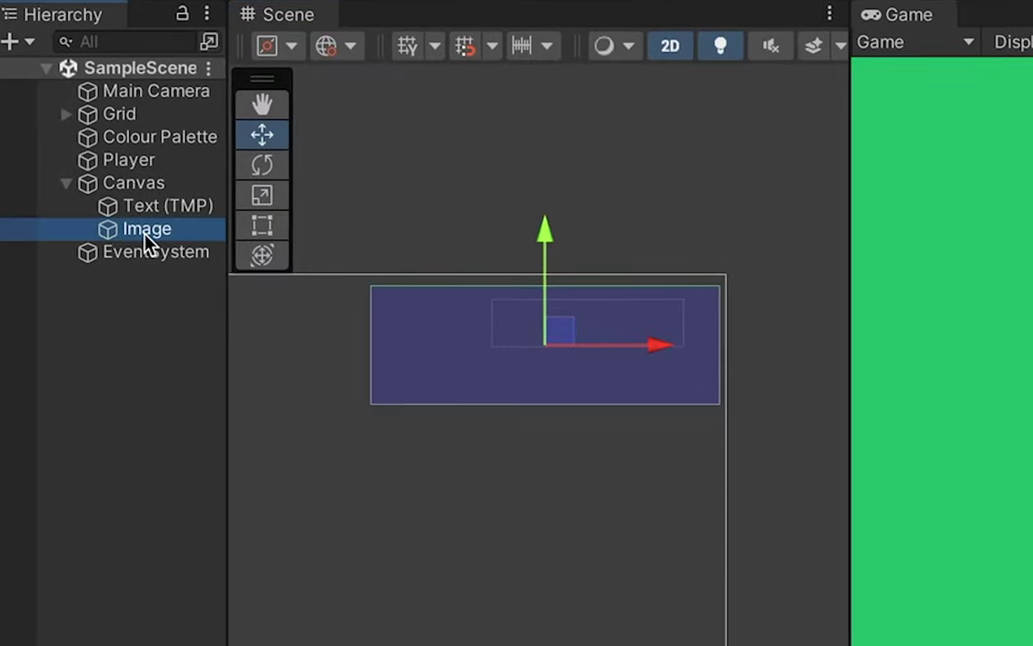
{"action": "mouse_move", "coordinate": [144, 235]}
{"action": "left_mouse_down"}
{"action": "mouse_move", "coordinate": [145, 195]}
{"action": "mouse_move", "coordinate": [157, 205]}
{"action": "left_mouse_up"}
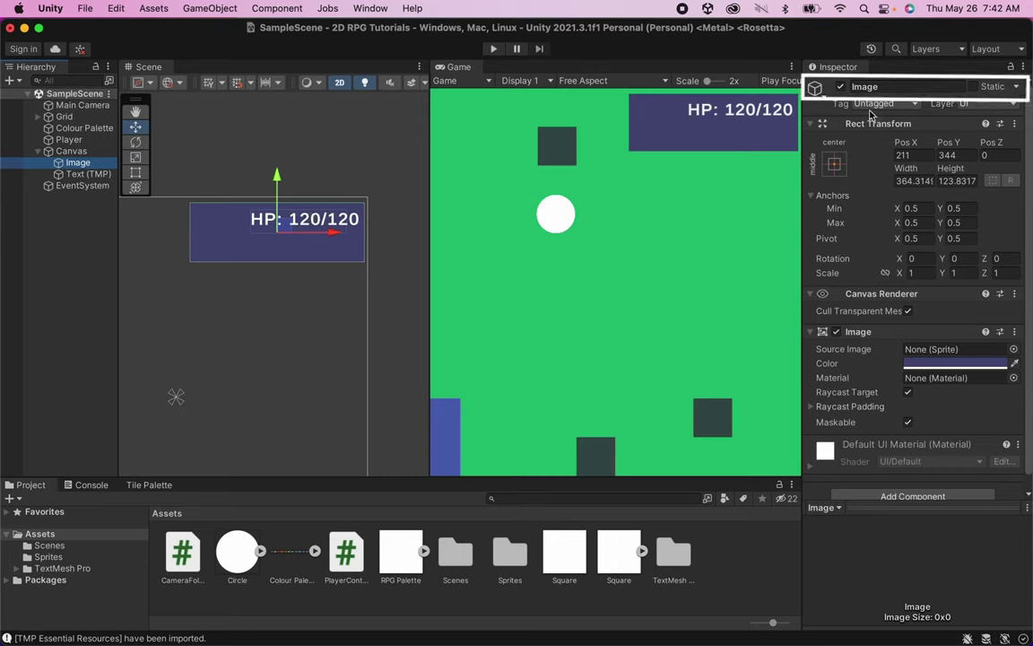
{"action": "left_click", "coordinate": [894, 89]}
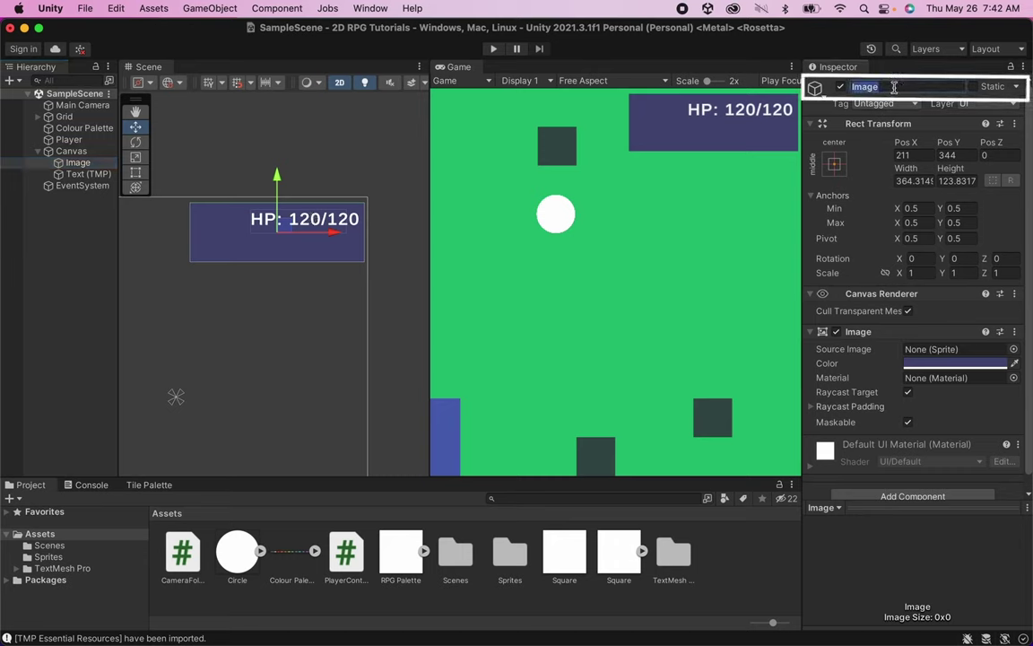
{"action": "type", "text": "HP Box"}
{"action": "key", "text": "Return"}
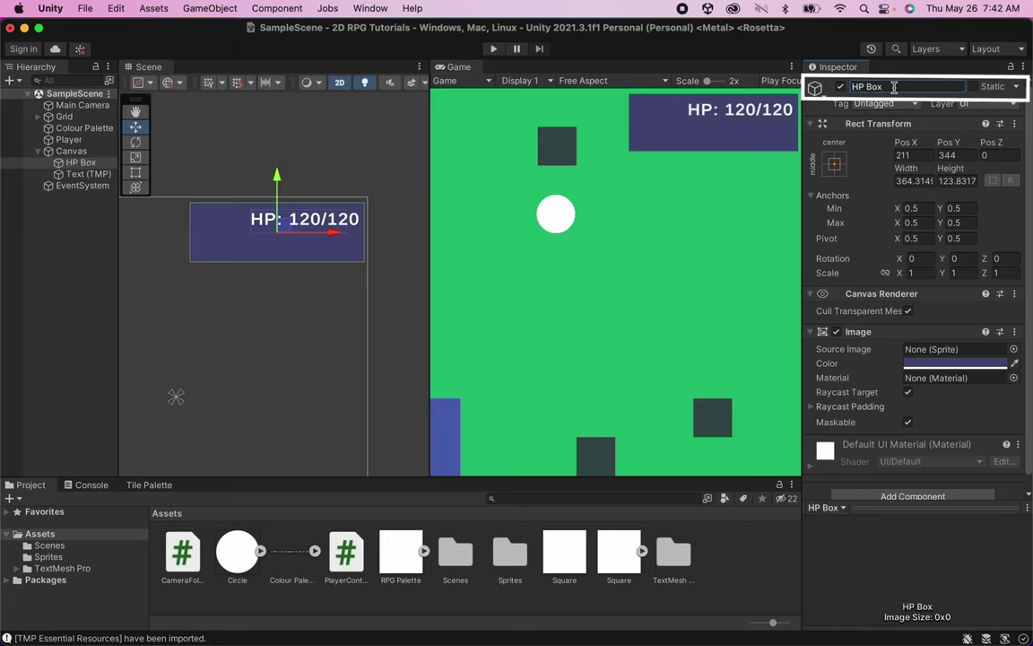
Rename the HP text object HP Text and move it to the left part of the HP Box at about X 144, Y 336.
{"action": "left_click", "coordinate": [87, 174]}
{"action": "left_click", "coordinate": [921, 85]}
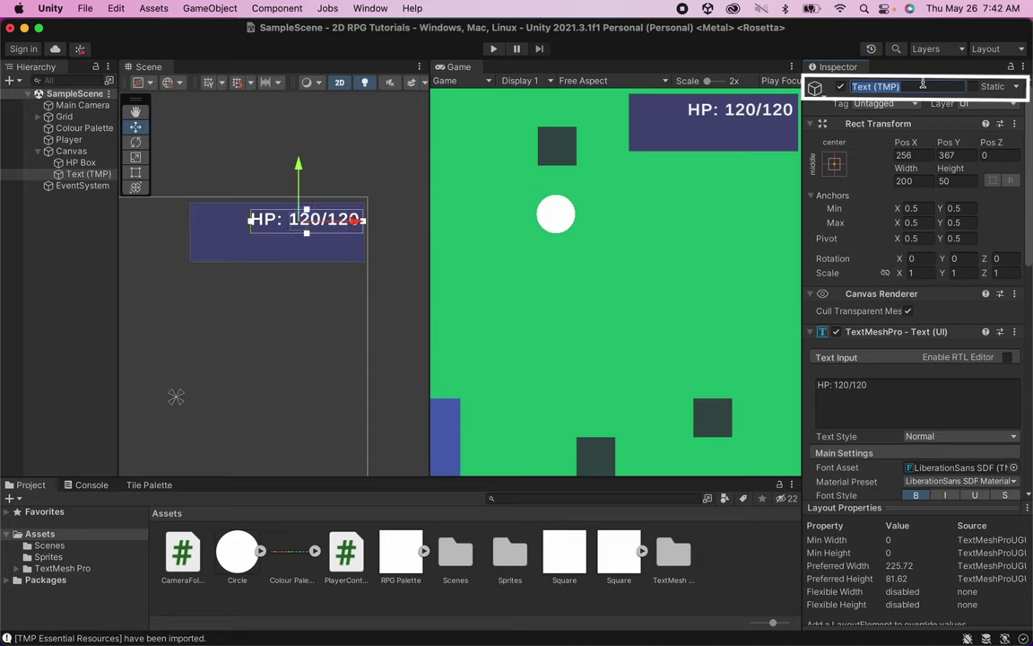
{"action": "type", "text": "HP Text"}
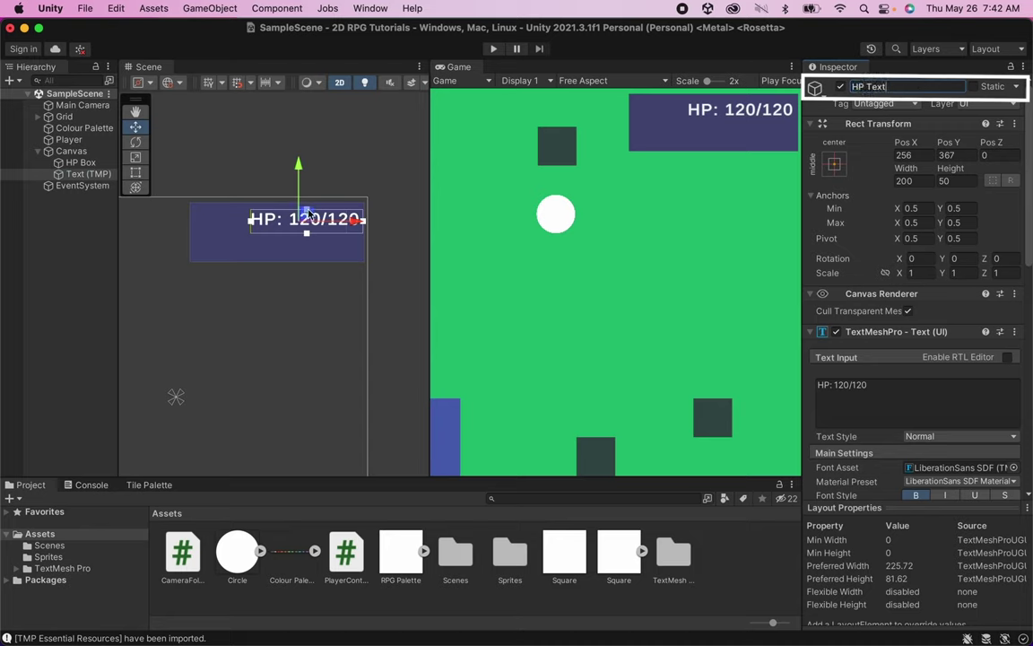
{"action": "left_click_drag", "start_coordinate": [306, 209], "coordinate": [255, 231]}
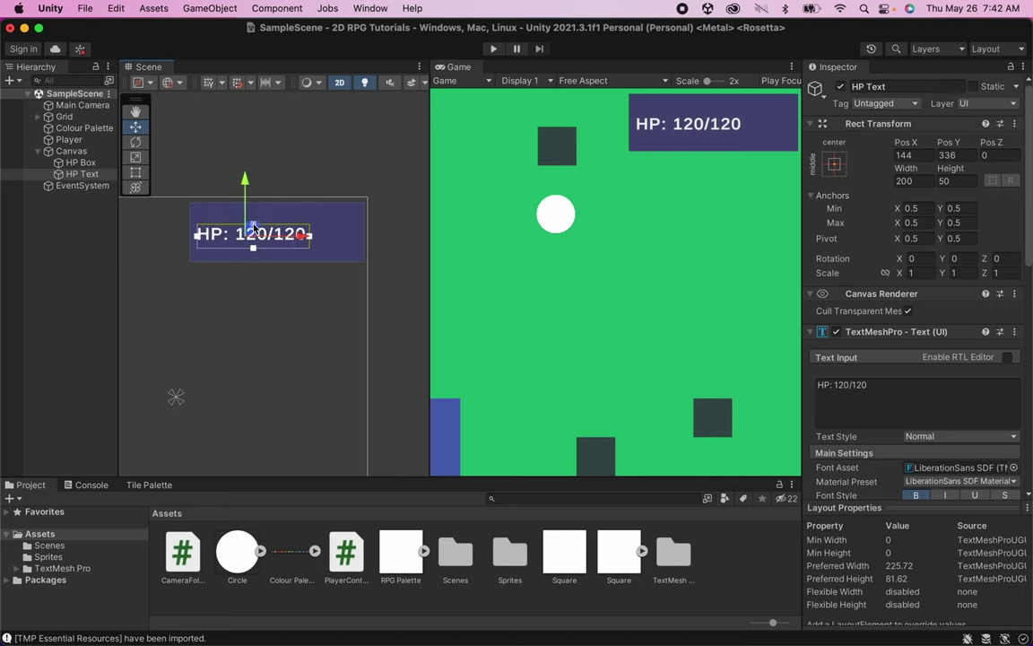
Add a second TextMeshPro UI text to the Canvas with the content "Player Name".
{"action": "left_click", "coordinate": [77, 152]}
{"action": "right_click", "coordinate": [76, 152]}
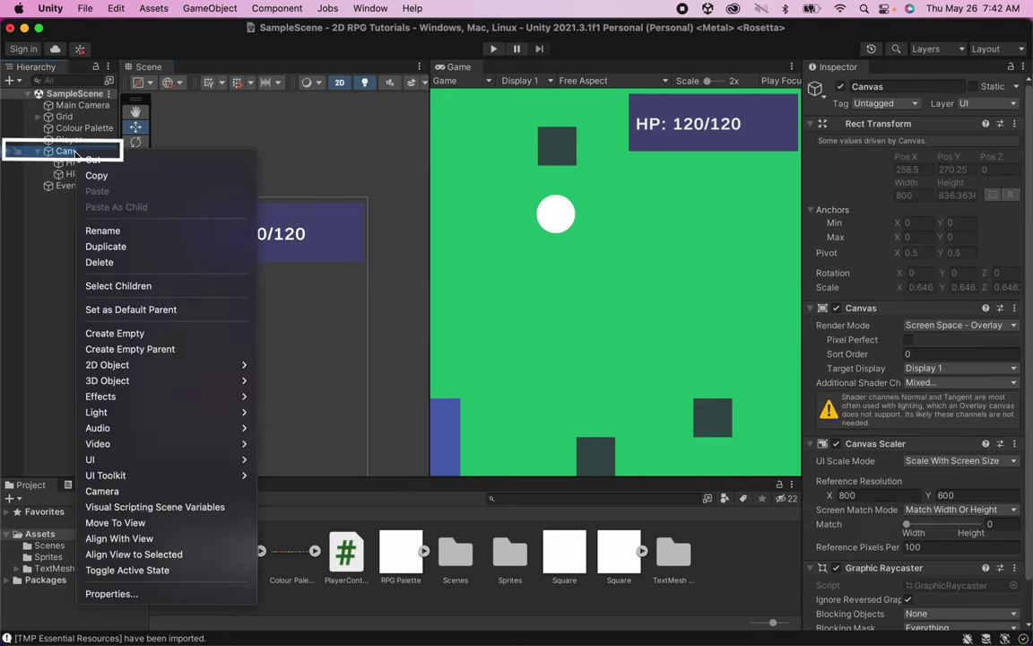
{"action": "mouse_move", "coordinate": [179, 459]}
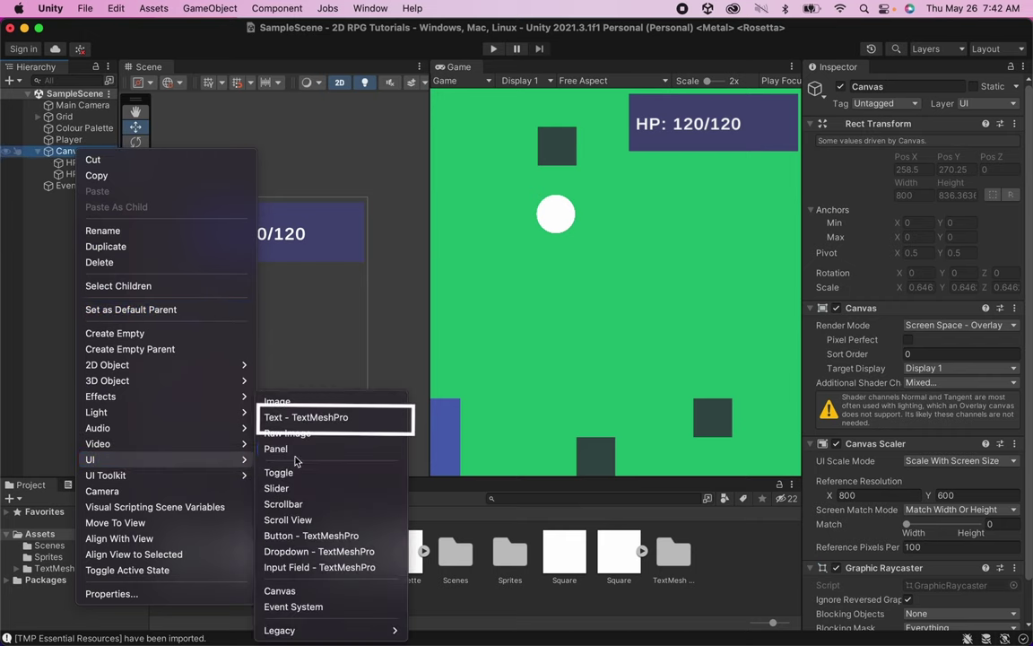
{"action": "left_click", "coordinate": [321, 422]}
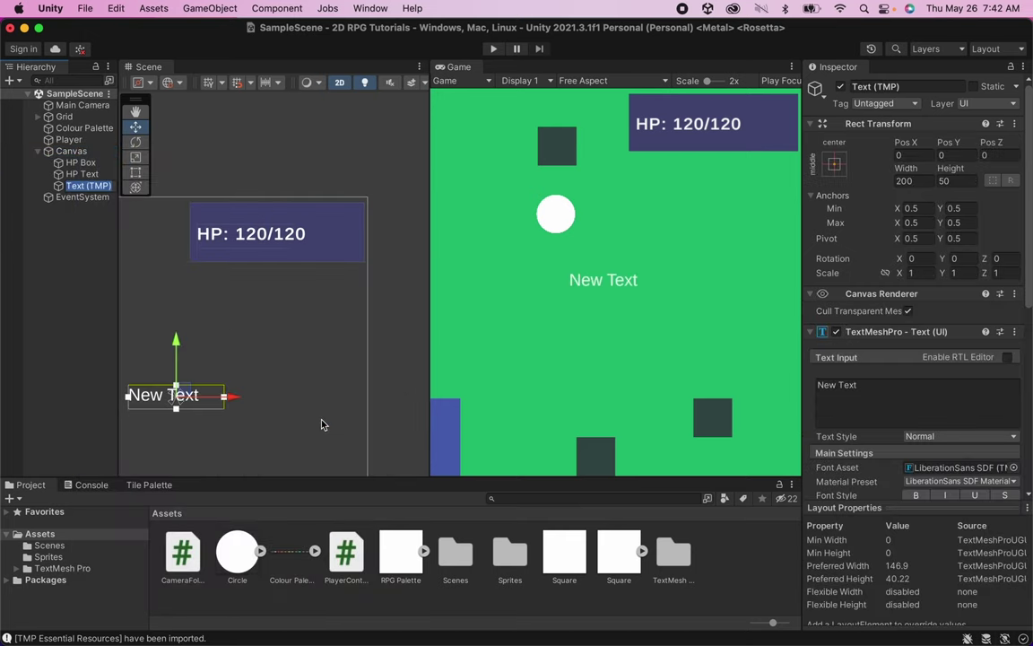
{"action": "left_click", "coordinate": [830, 406]}
{"action": "type", "text": "P"}
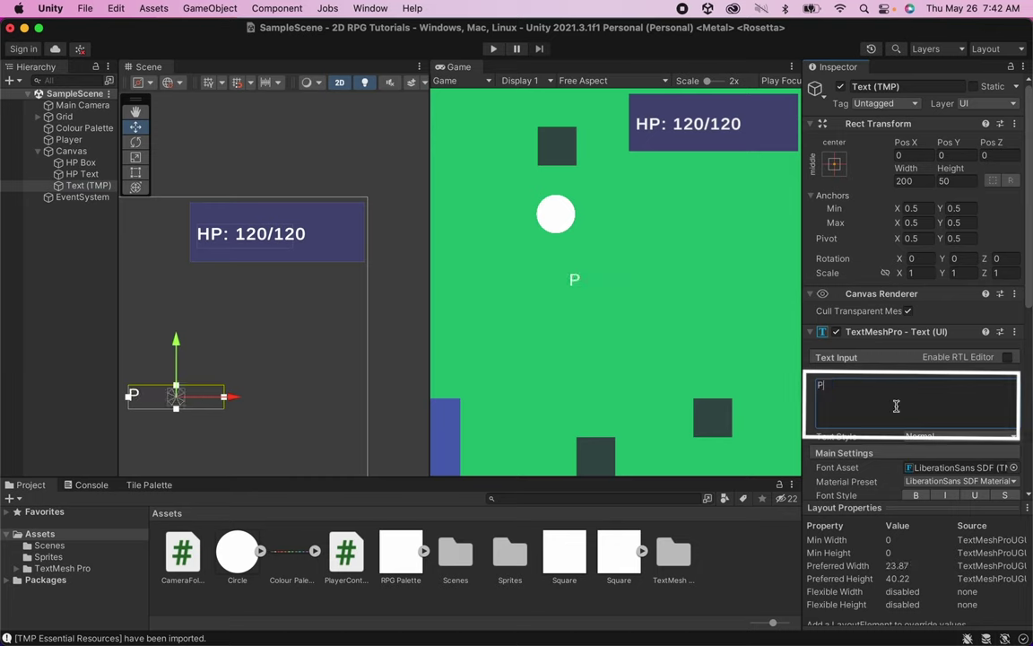
{"action": "type", "text": "layer Name"}
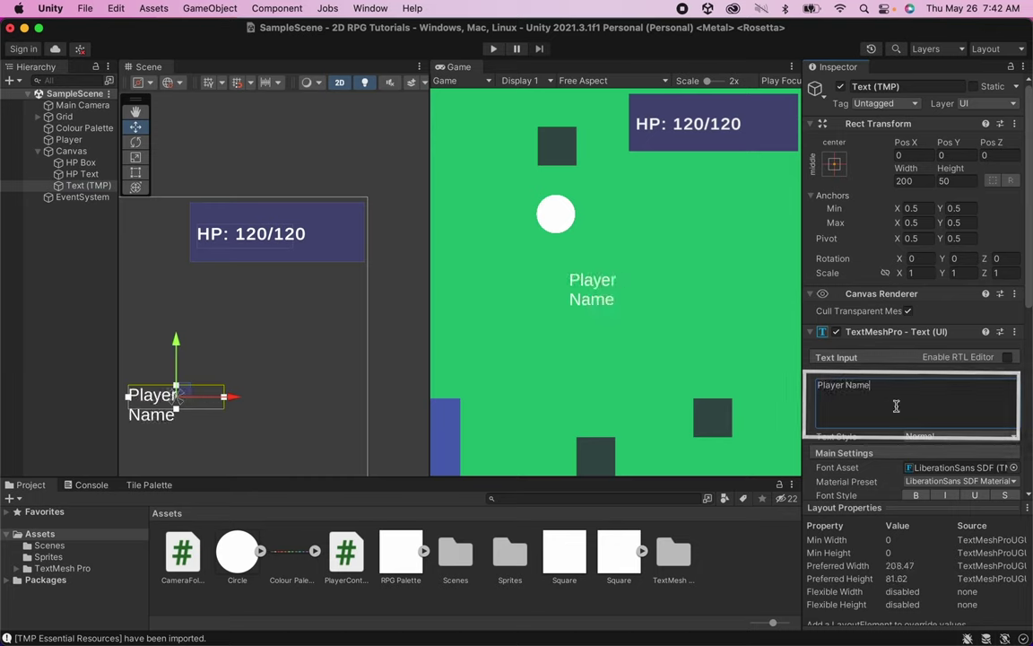
Fit the Player Name text on one line above the HP text at about X 145, Y 378, and italicize it.
{"action": "left_click_drag", "start_coordinate": [225, 395], "coordinate": [281, 160]}
{"action": "left_click", "coordinate": [945, 495]}
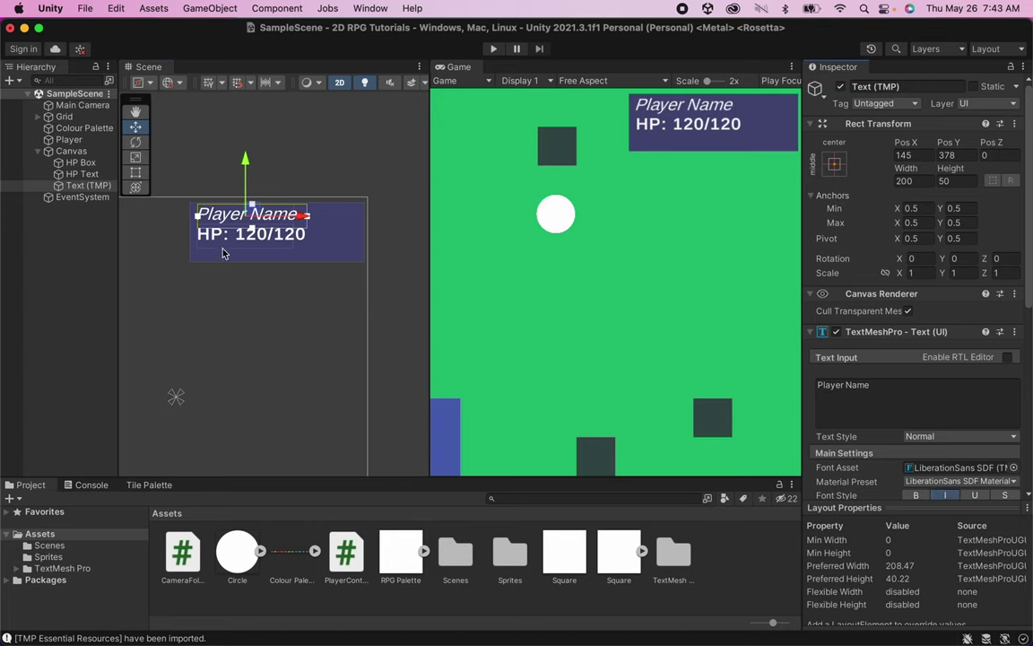
Rename the new text object Player Name.
{"action": "left_click", "coordinate": [936, 86]}
{"action": "type", "text": "Player Na"}
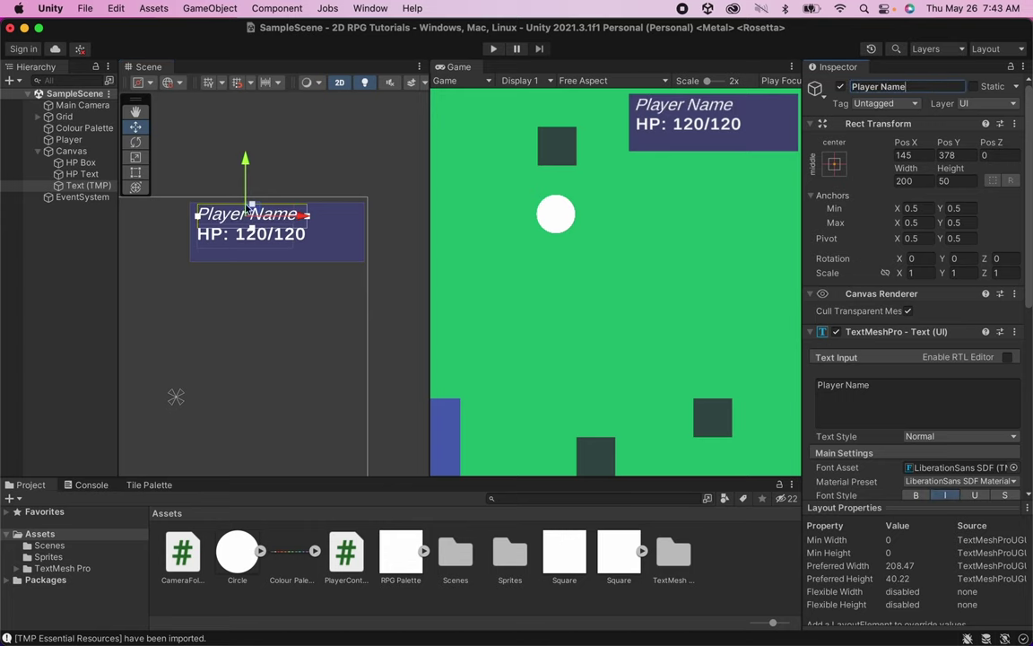
{"action": "type", "text": "me"}
{"action": "left_click", "coordinate": [313, 224]}
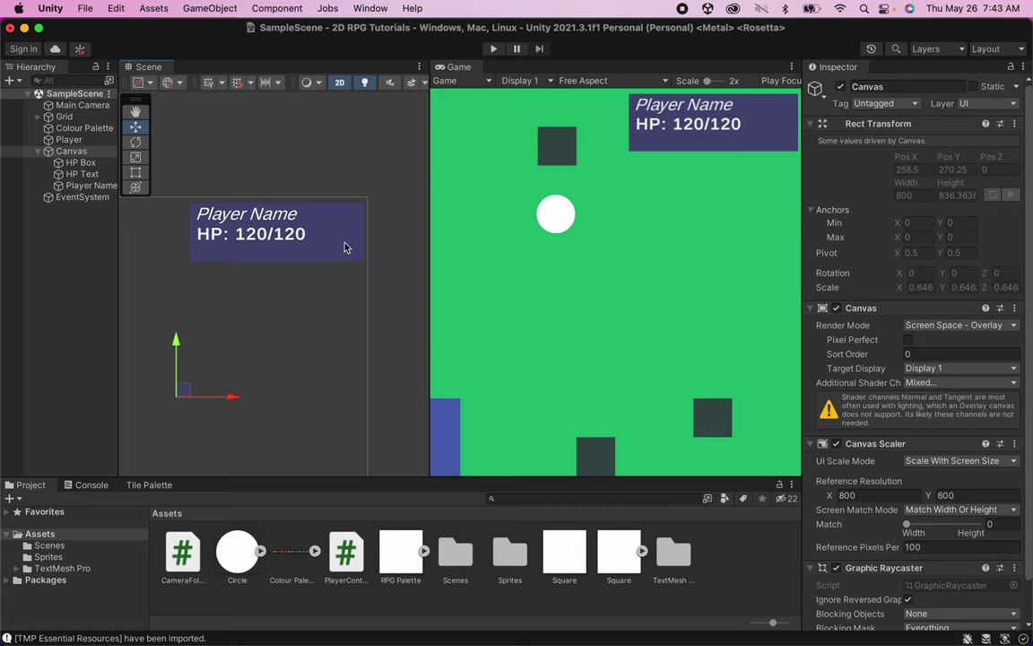
Shrink the HP Box around the two texts with the Rect tool to about 292 by 95.
{"action": "left_click", "coordinate": [345, 247]}
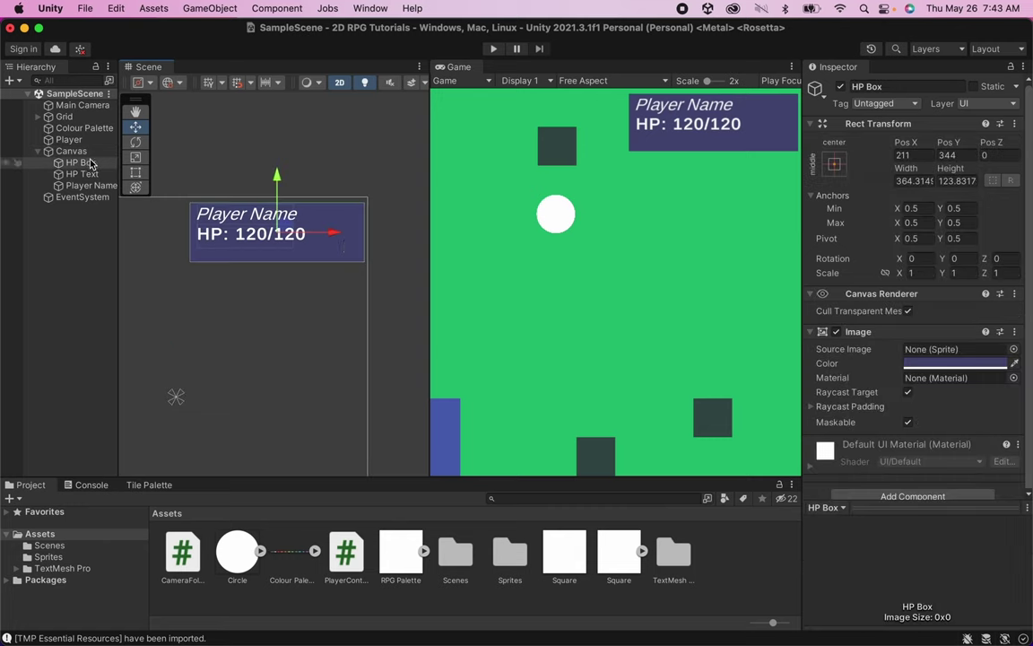
{"action": "left_click", "coordinate": [136, 172]}
{"action": "left_click_drag", "start_coordinate": [365, 261], "coordinate": [330, 245]}
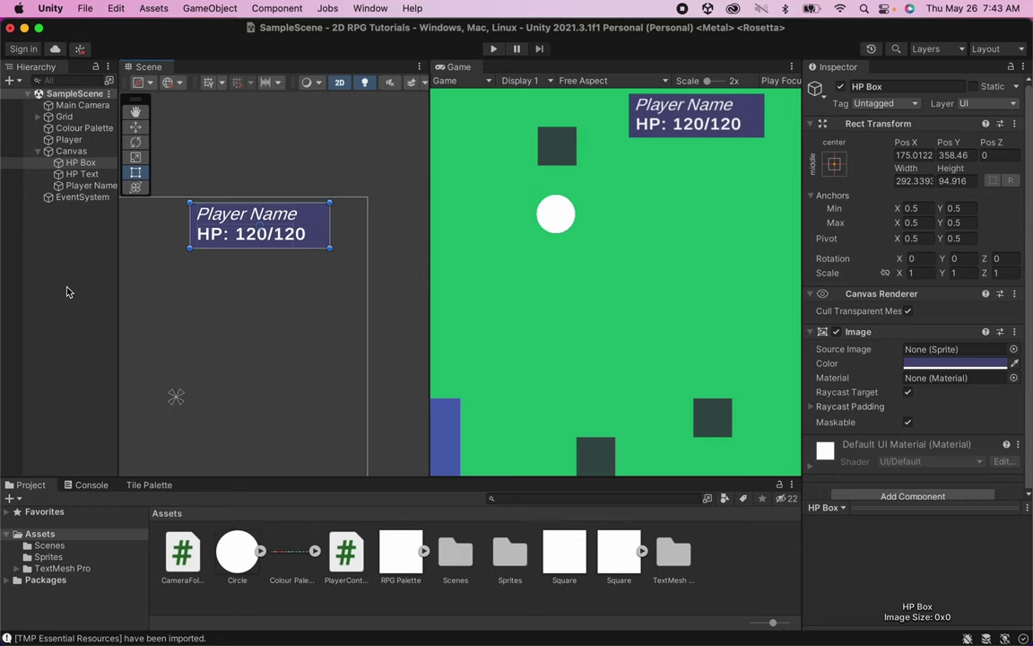
Create a C# script named PlayerHealth in the Assets folder.
{"action": "right_click", "coordinate": [743, 560]}
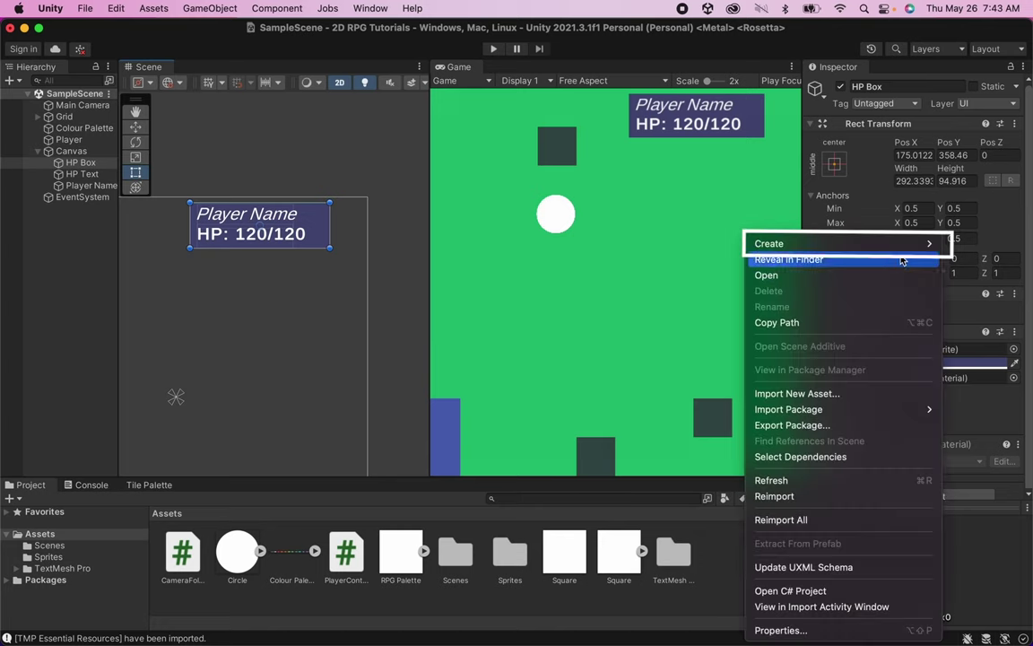
{"action": "mouse_move", "coordinate": [906, 243]}
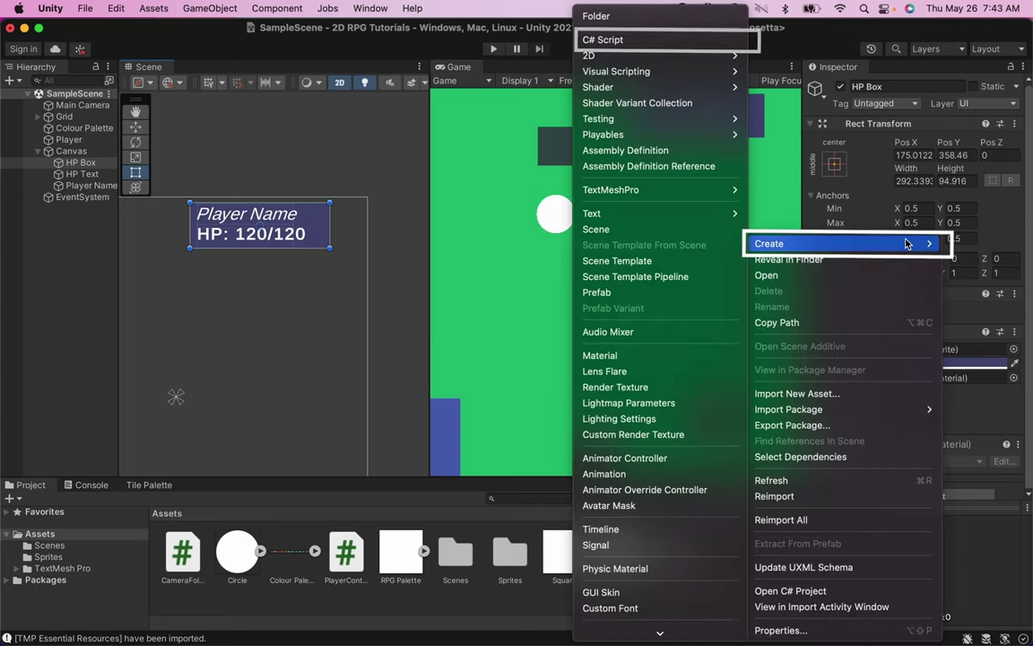
{"action": "left_click", "coordinate": [681, 41]}
{"action": "type", "text": "PlayerHealth"}
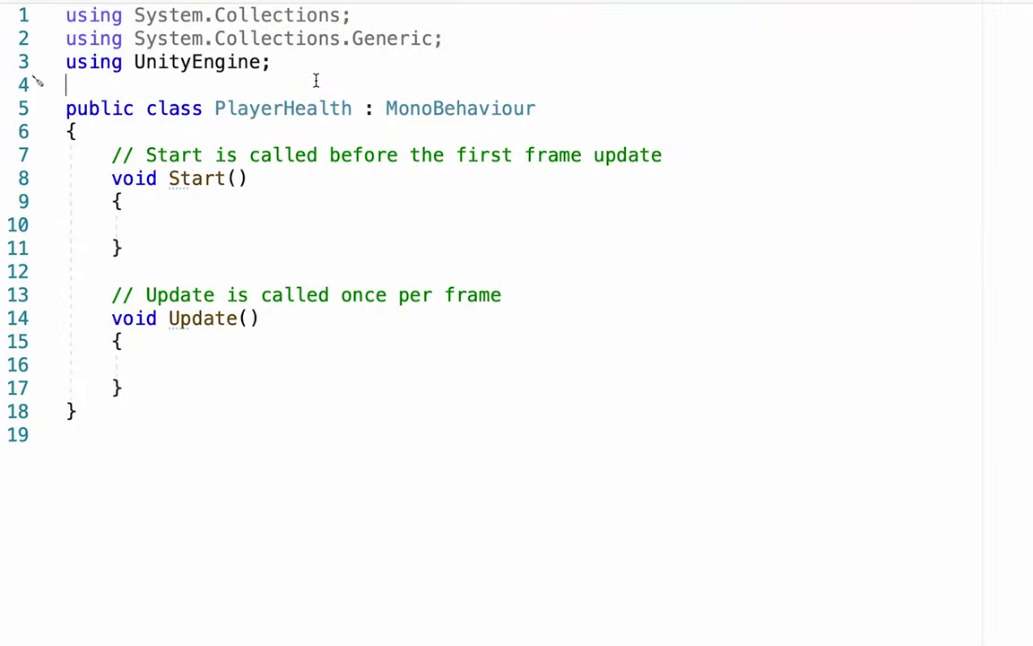
Add the directive "using TMPro;" below the existing using lines of the PlayerHealth script.
{"action": "key", "text": "Return"}
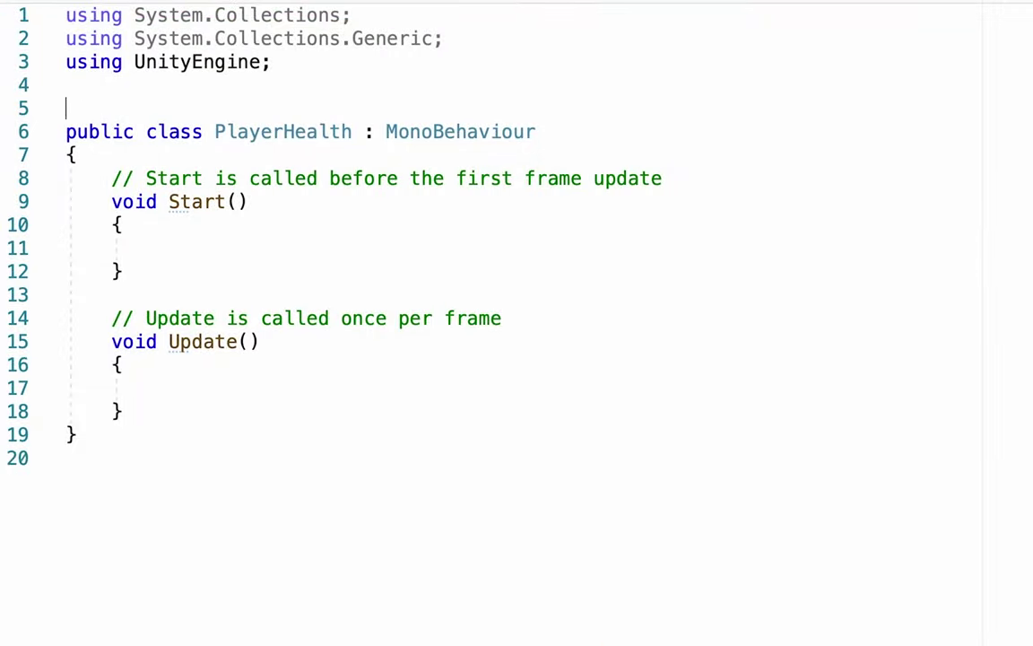
{"action": "key", "text": "Up"}
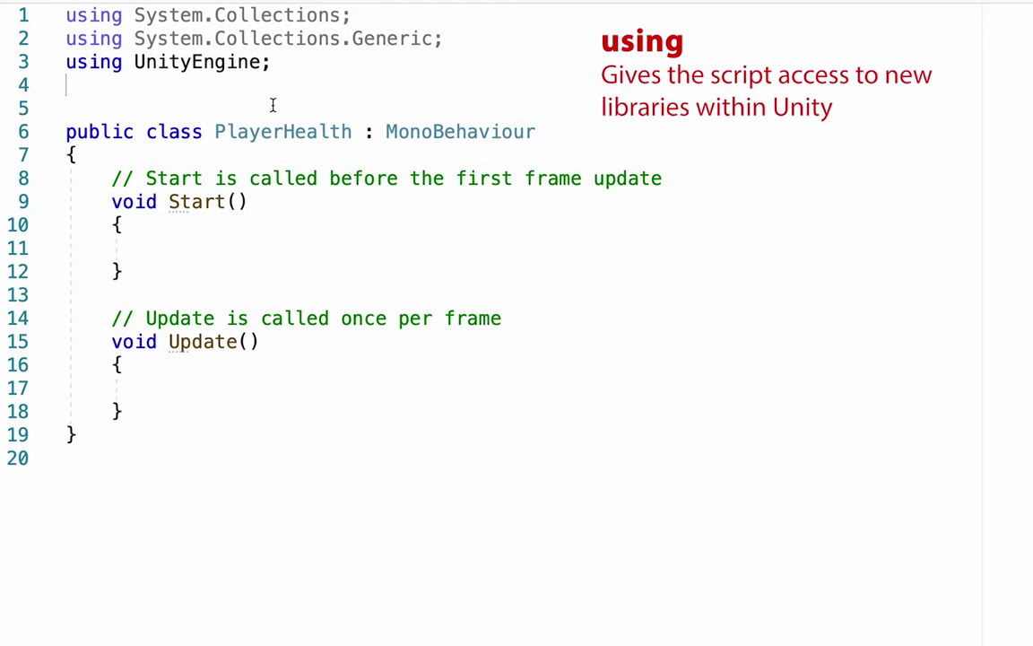
{"action": "type", "text": "using"}
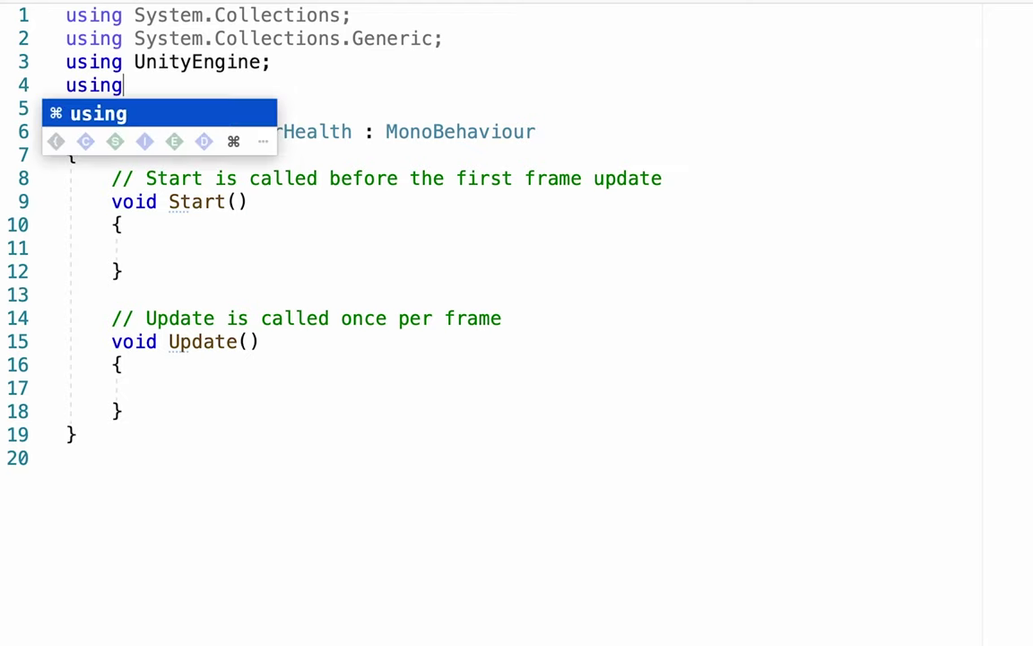
{"action": "type", "text": " TMP"}
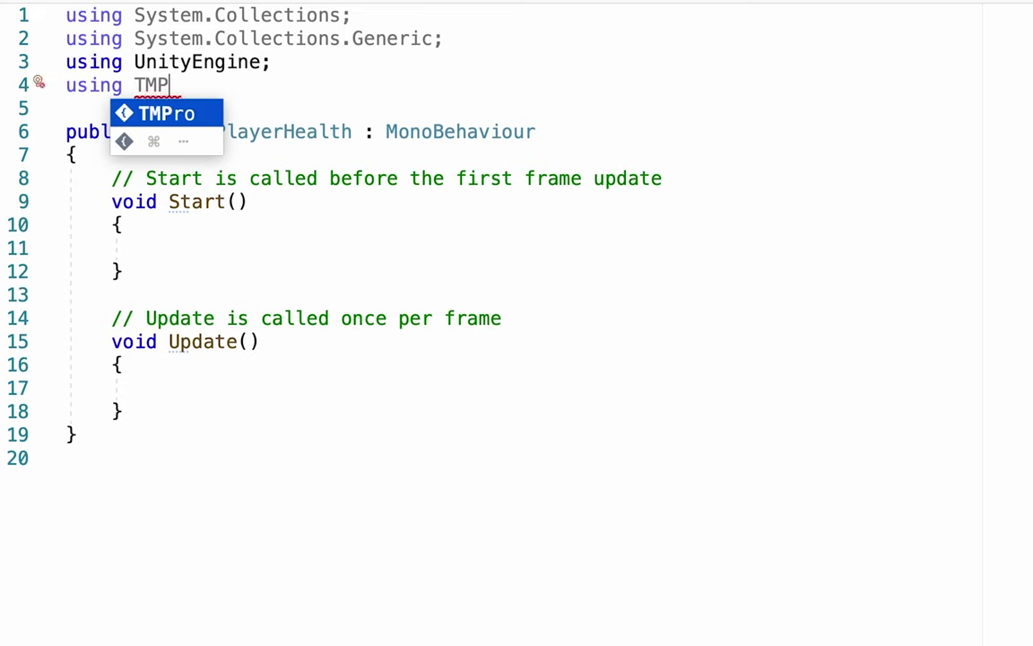
{"action": "key", "text": "Tab"}
{"action": "type", "text": ";"}
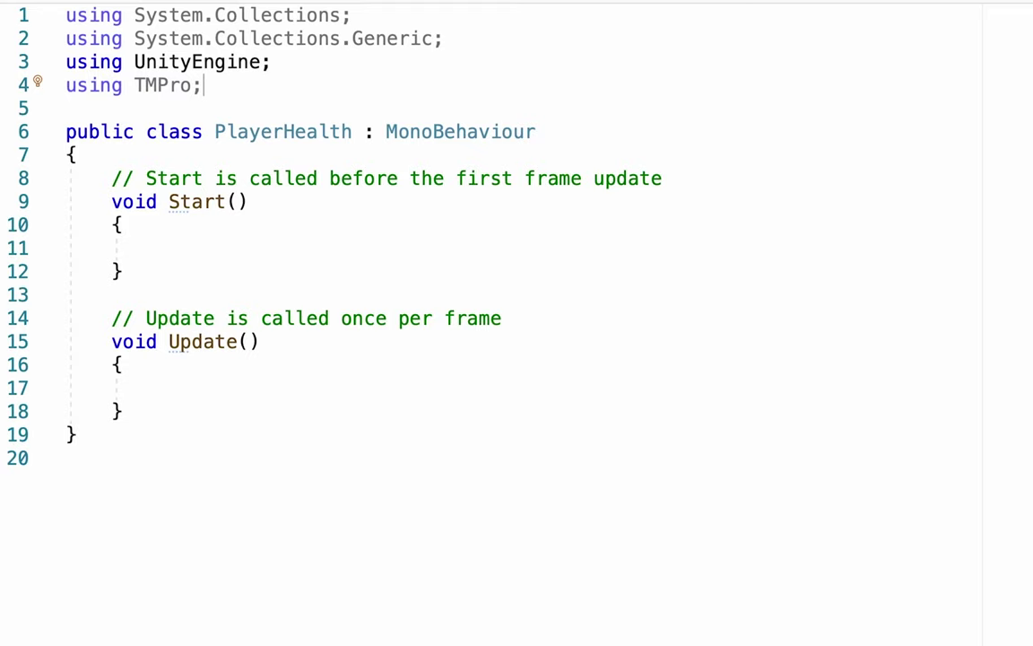
Declare "public int health;" at the start of the PlayerHealth class, leaving blank lines before Start.
{"action": "key", "text": "Down"}
{"action": "key", "text": "Down"}
{"action": "key", "text": "Down"}
{"action": "key", "text": "Return"}
{"action": "key", "text": "Return"}
{"action": "key", "text": "Return"}
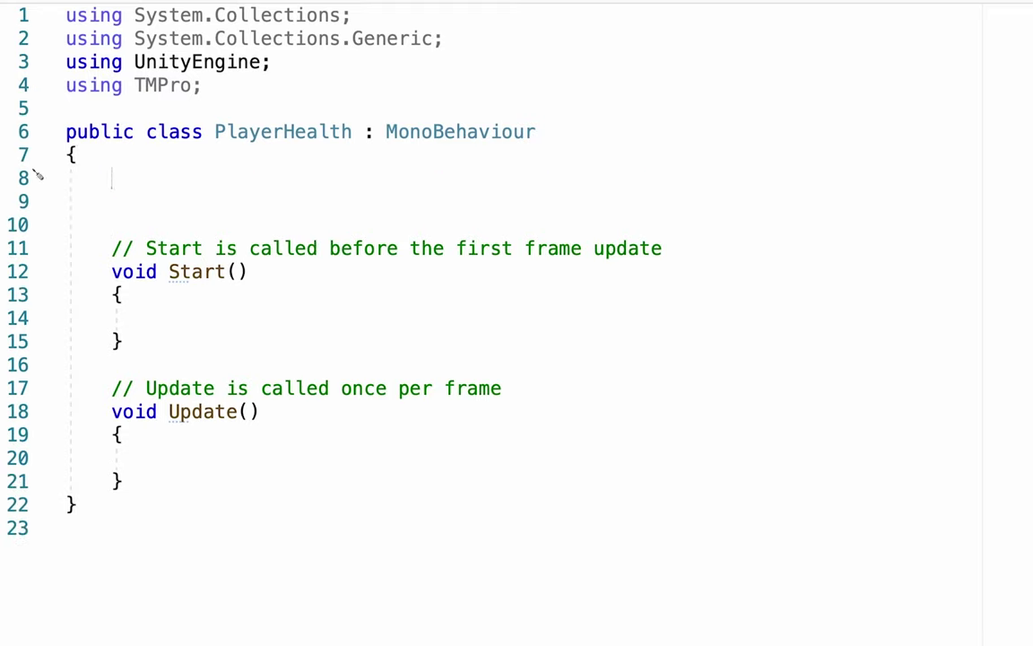
{"action": "type", "text": "public int "}
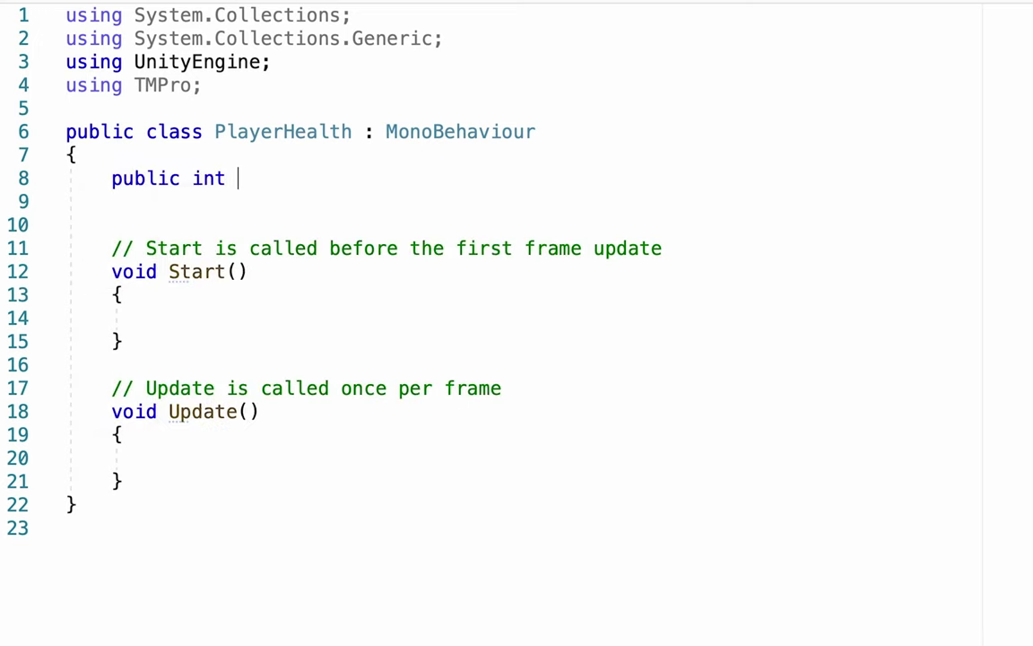
{"action": "type", "text": "health;"}
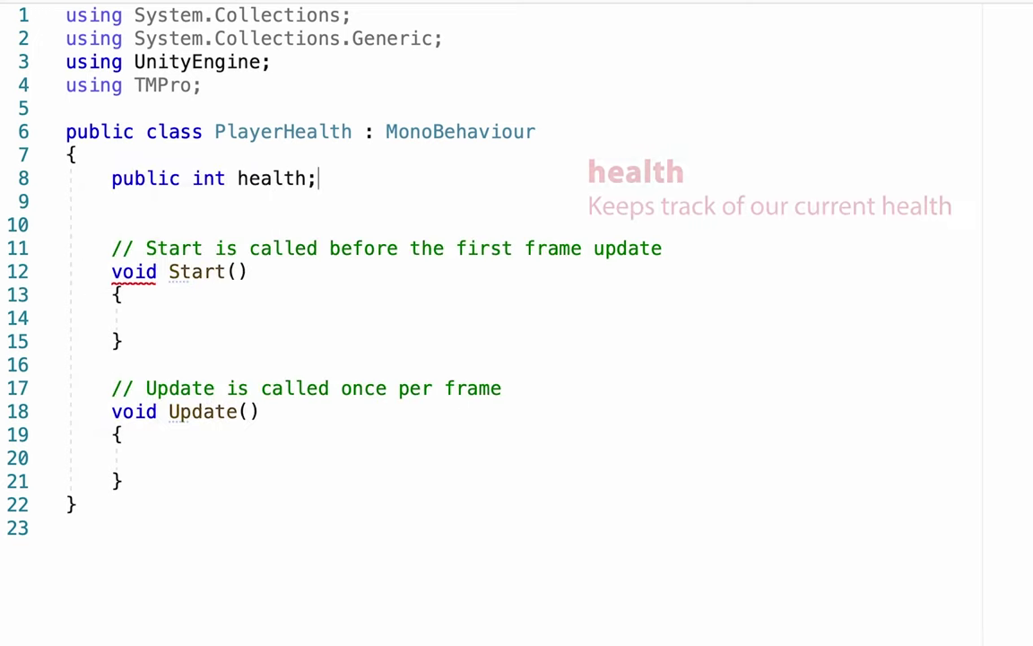
{"action": "key", "text": "Return"}
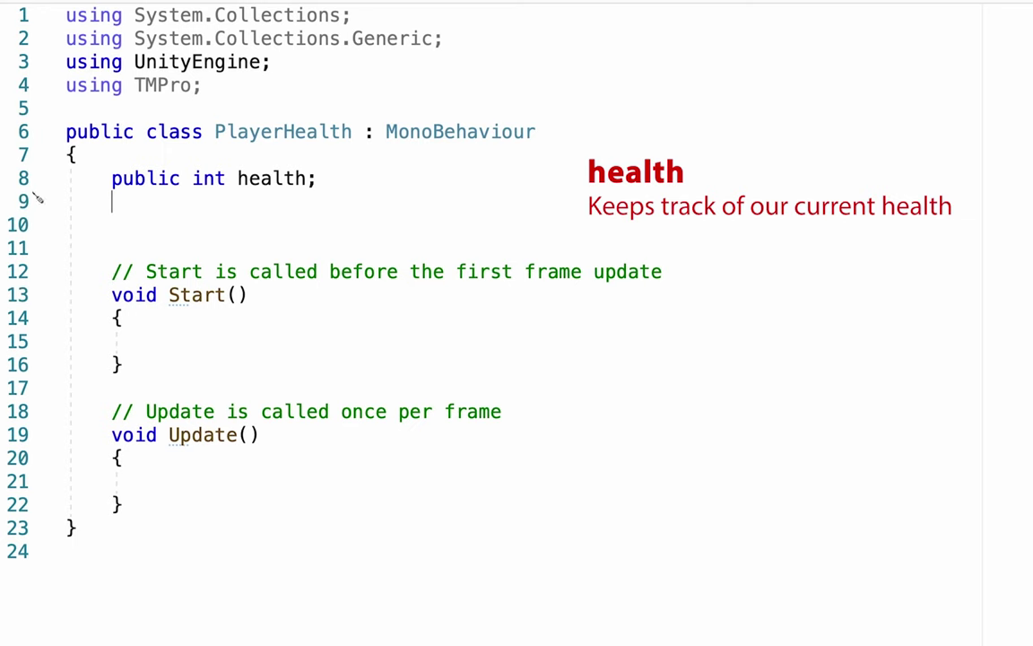
Declare "public int maxHealth;" below the health variable and leave a blank line under it.
{"action": "type", "text": "public int "}
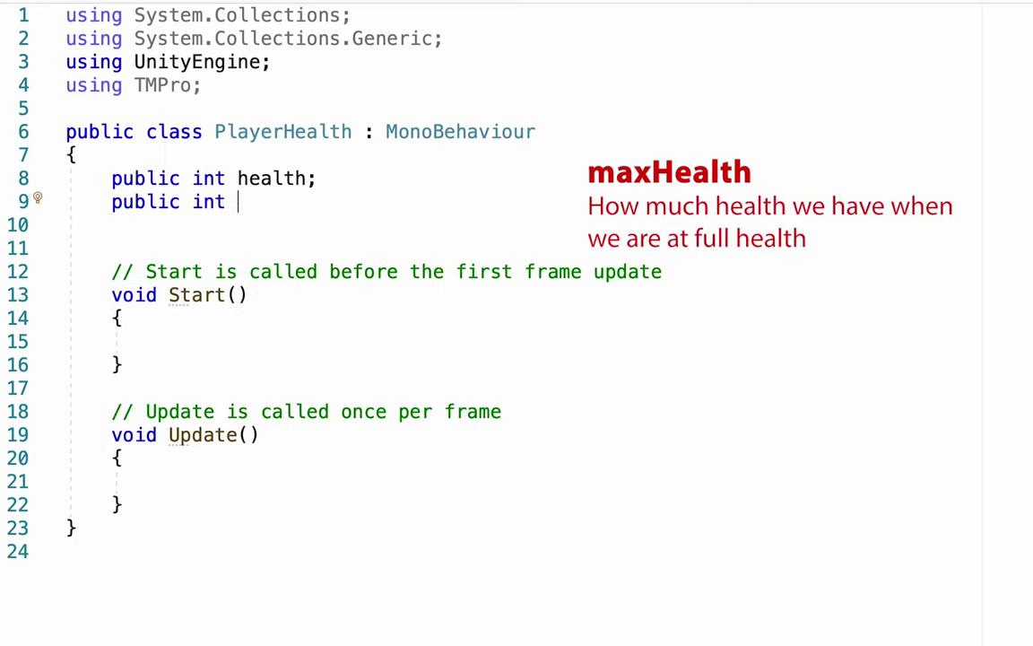
{"action": "type", "text": "maxHealth;"}
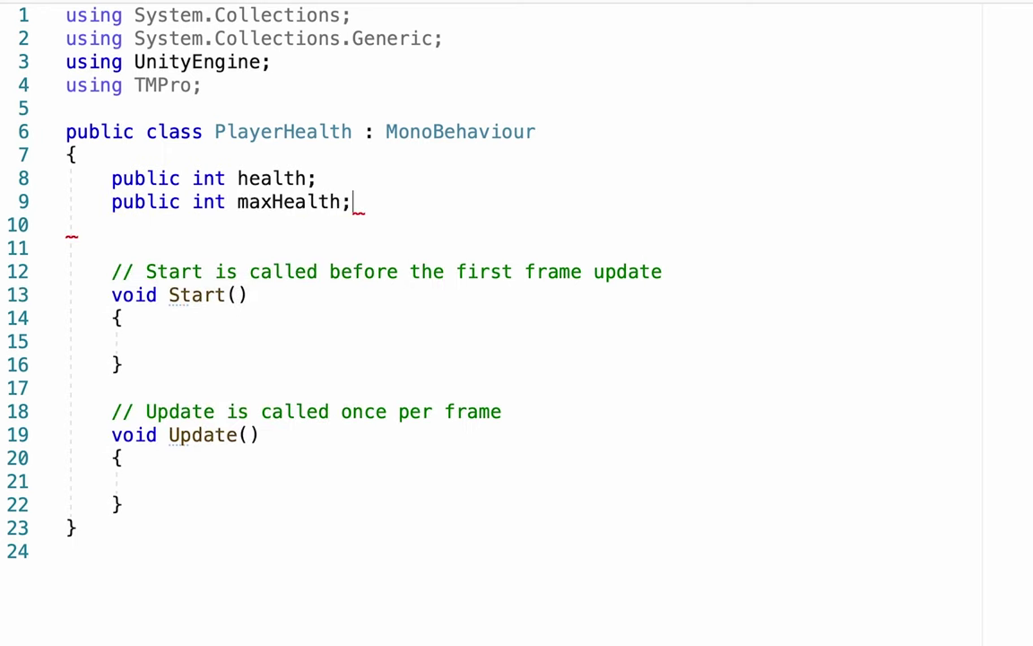
{"action": "key", "text": "Return"}
{"action": "key", "text": "Return"}
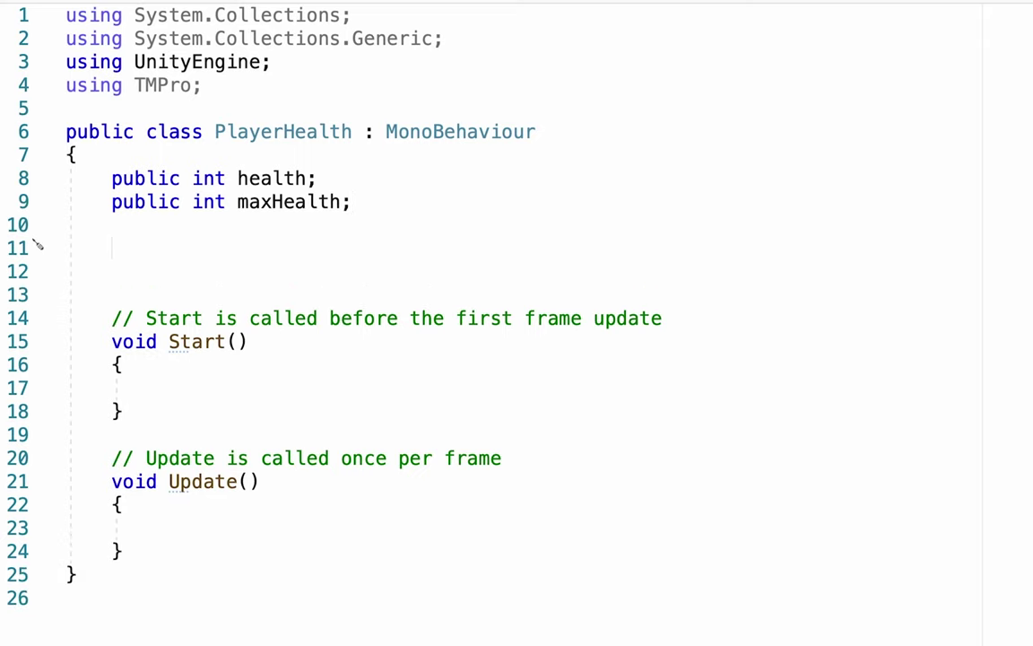
Declare the text reference "public TMP_Text healthPoints;" below the two integer variables.
{"action": "type", "text": "public "}
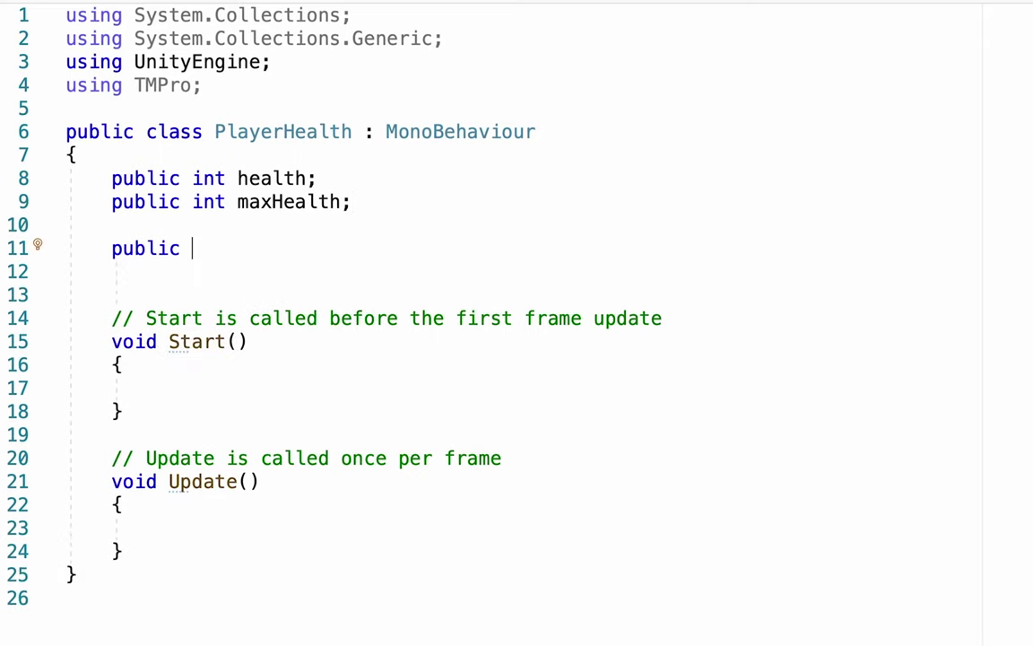
{"action": "type", "text": "TMP_T"}
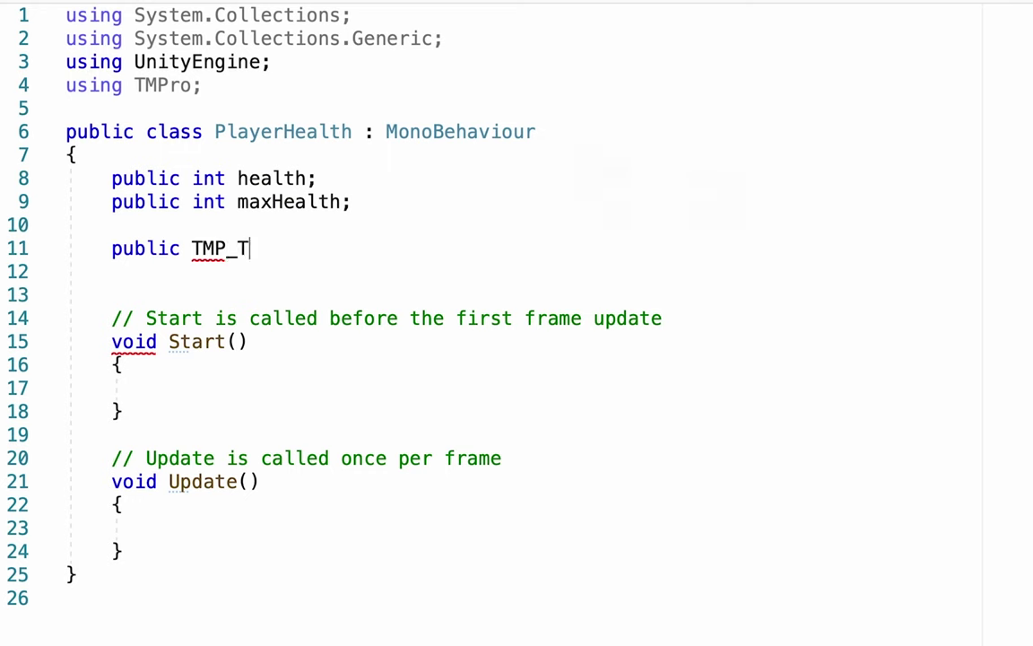
{"action": "type", "text": "ext "}
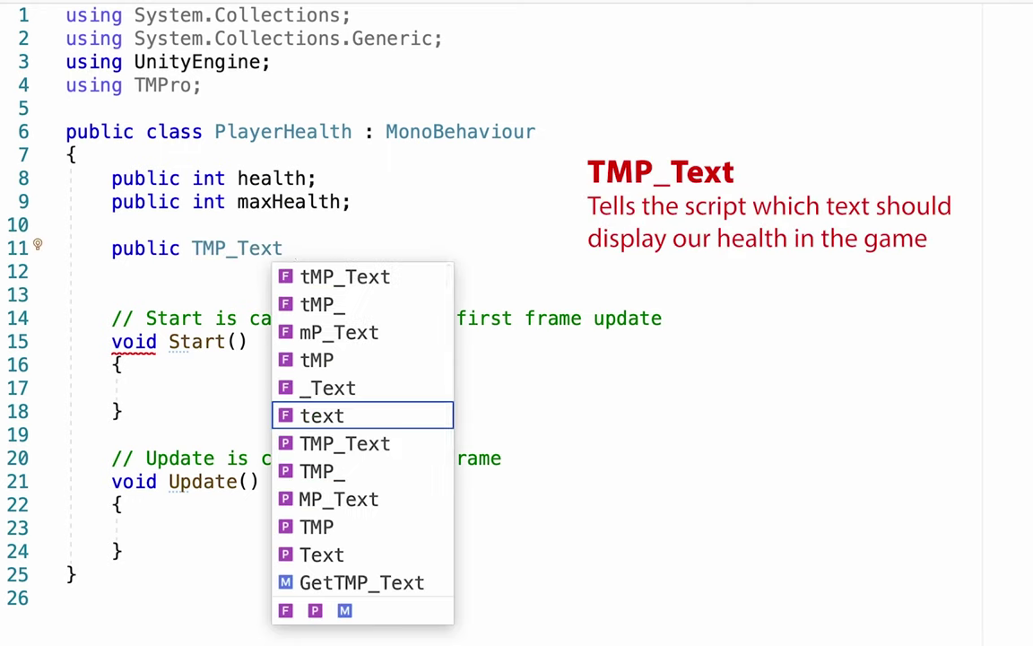
{"action": "type", "text": "Healt"}
{"action": "key", "text": "BackSpace"}
{"action": "key", "text": "BackSpace"}
{"action": "key", "text": "BackSpace"}
{"action": "key", "text": "BackSpace"}
{"action": "key", "text": "BackSpace"}
{"action": "type", "text": "healt"}
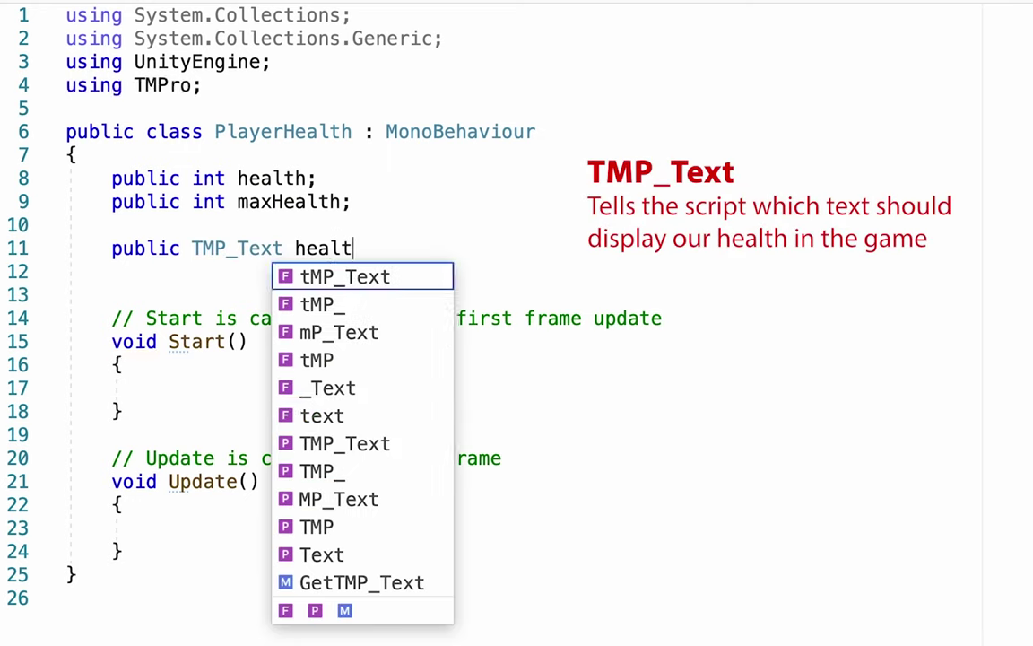
{"action": "type", "text": "hPoints;"}
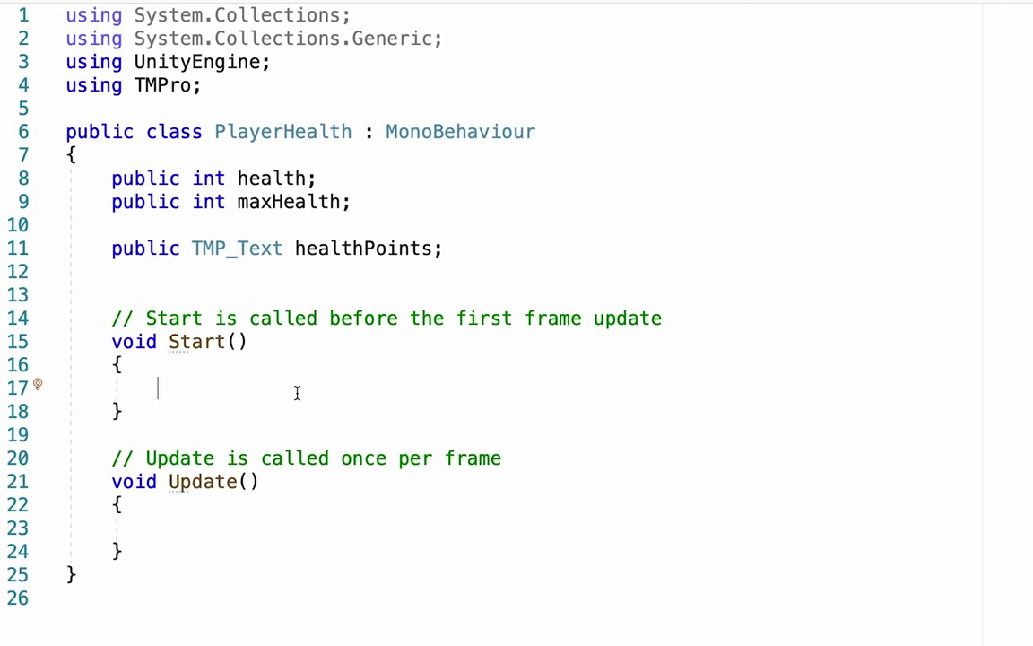
Add the statement "health = maxHealth;" inside the Start method.
{"action": "type", "text": "health = "}
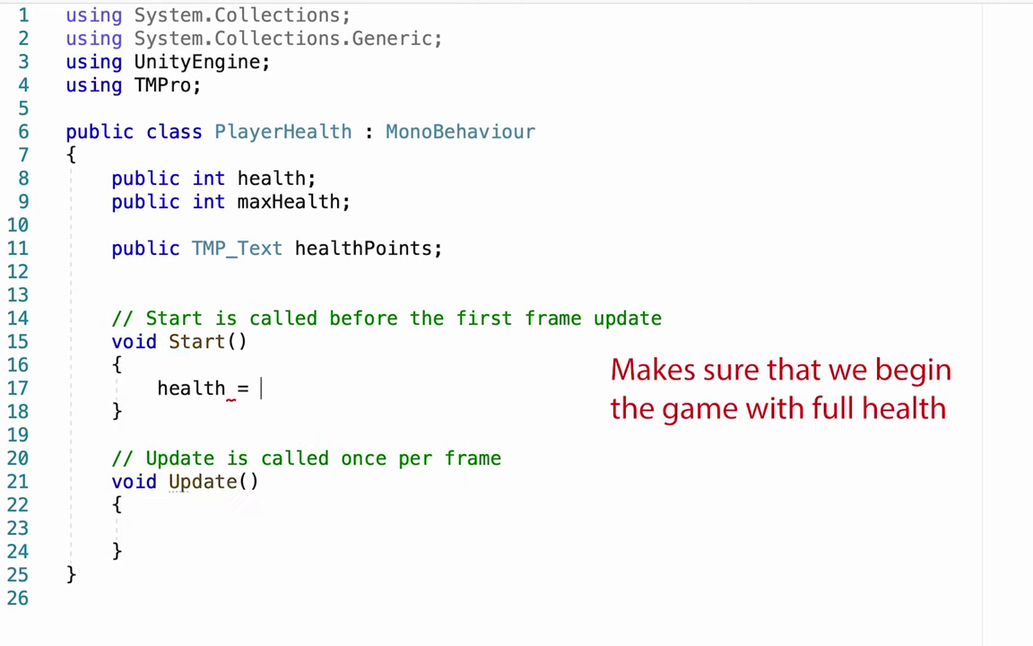
{"action": "type", "text": "maxHealth"}
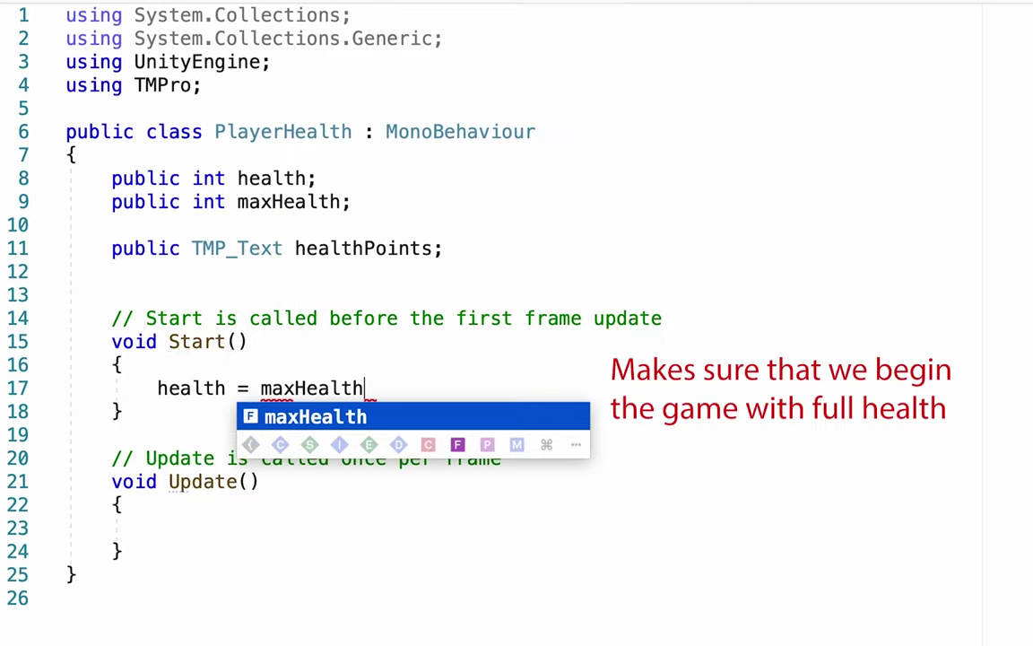
{"action": "type", "text": ";"}
Begin a statement inside the Update method with healthPoints.text = "HP: " +.
{"action": "scroll", "coordinate": [36, 330], "scroll_direction": "down", "scroll_amount": 2}
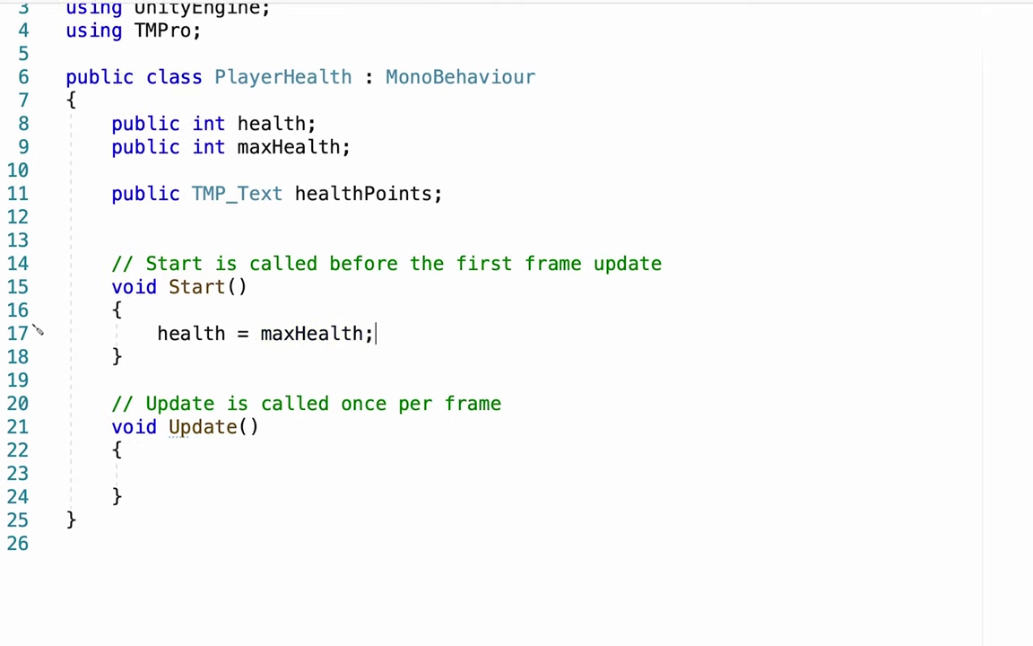
{"action": "scroll", "coordinate": [36, 330], "scroll_direction": "down", "scroll_amount": 1}
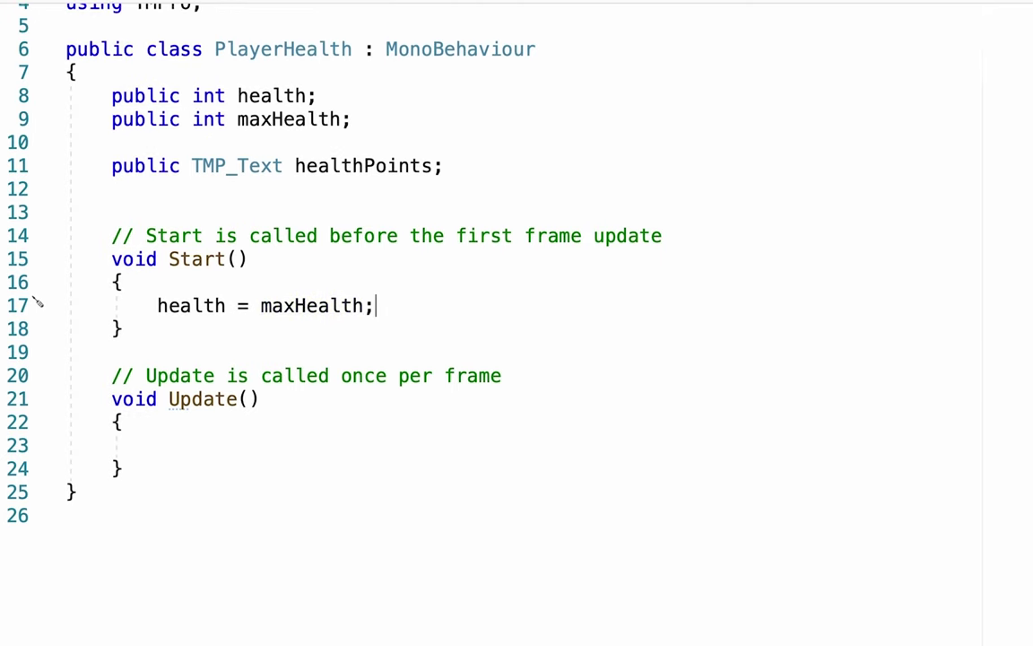
{"action": "left_click", "coordinate": [164, 438]}
{"action": "type", "text": "heal"}
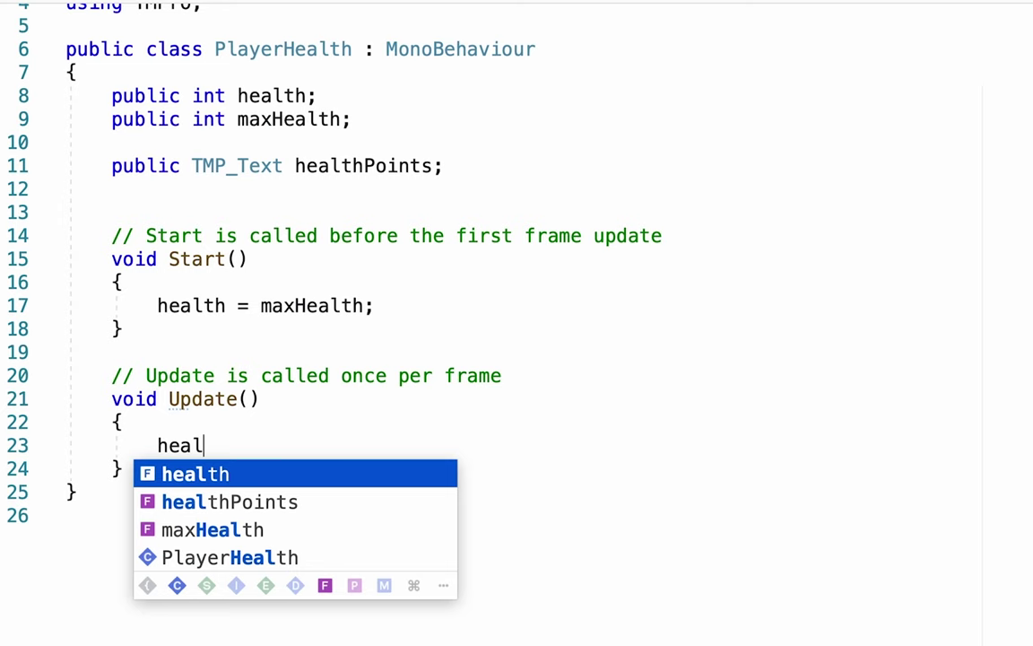
{"action": "type", "text": "thPoints"}
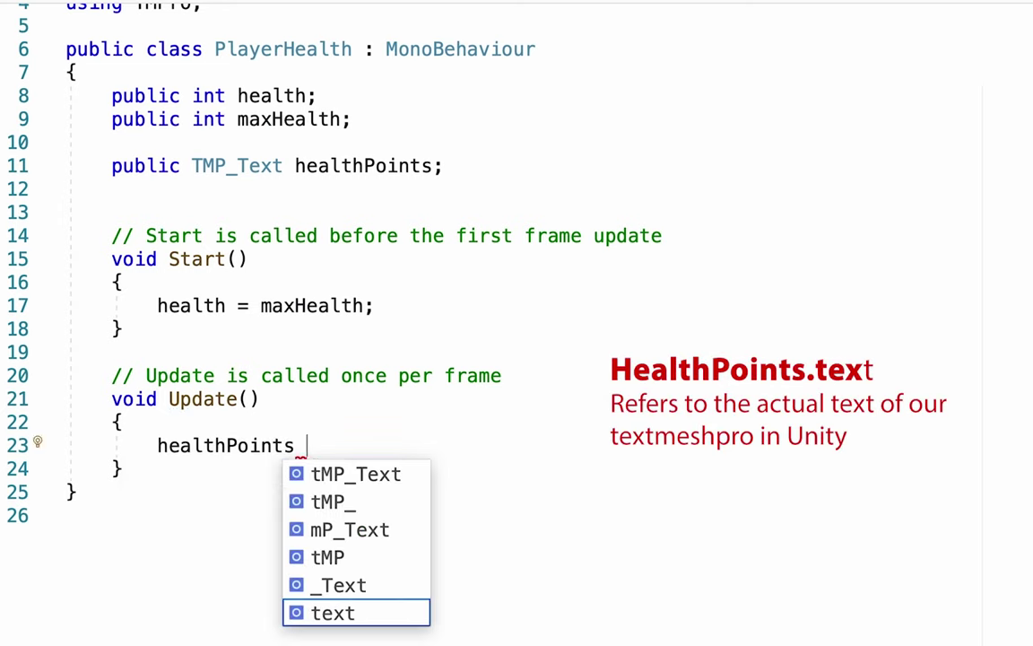
{"action": "key", "text": "BackSpace"}
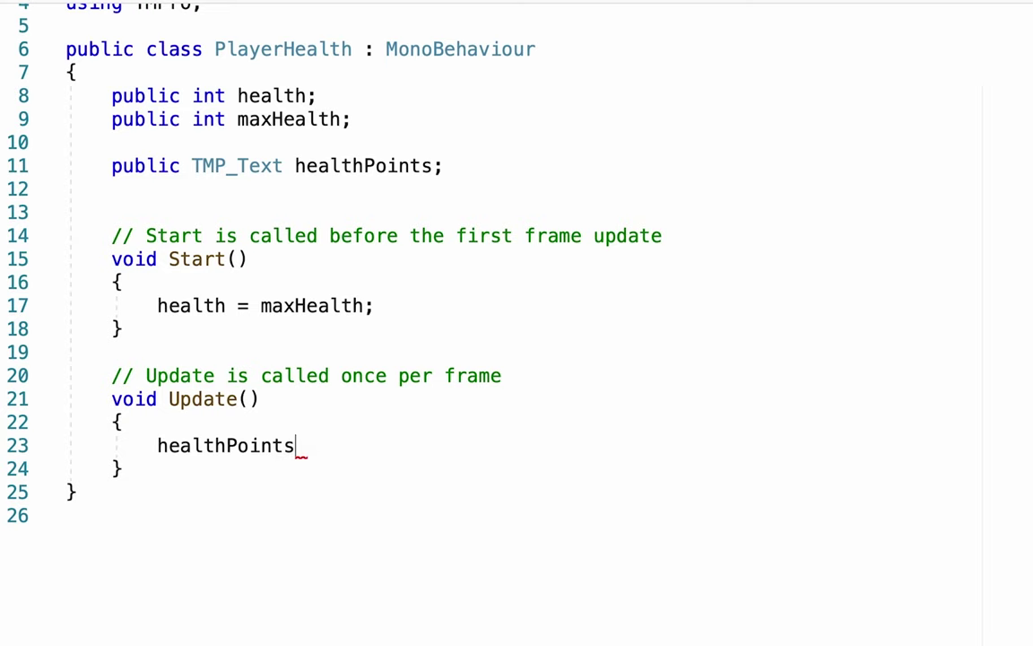
{"action": "type", "text": ".text "}
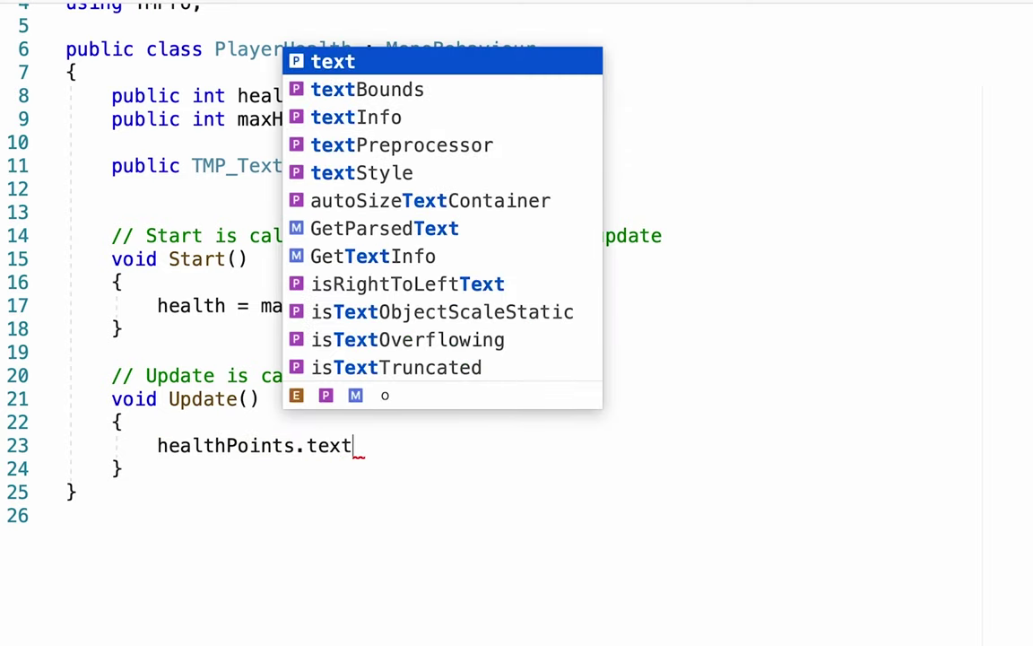
{"action": "type", "text": "= "}
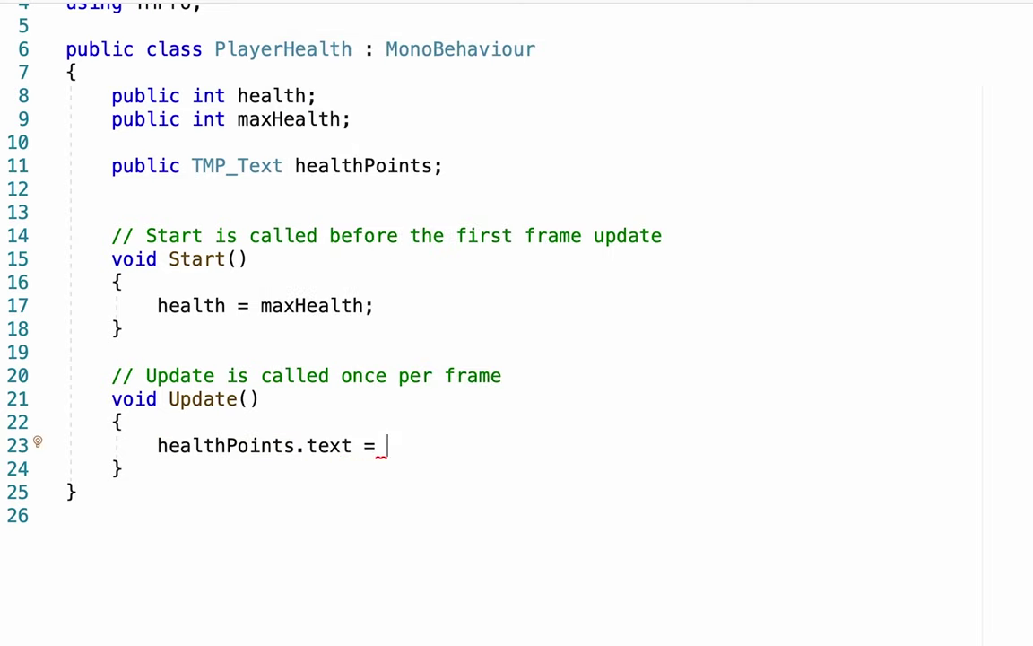
{"action": "type", "text": "\"HP"}
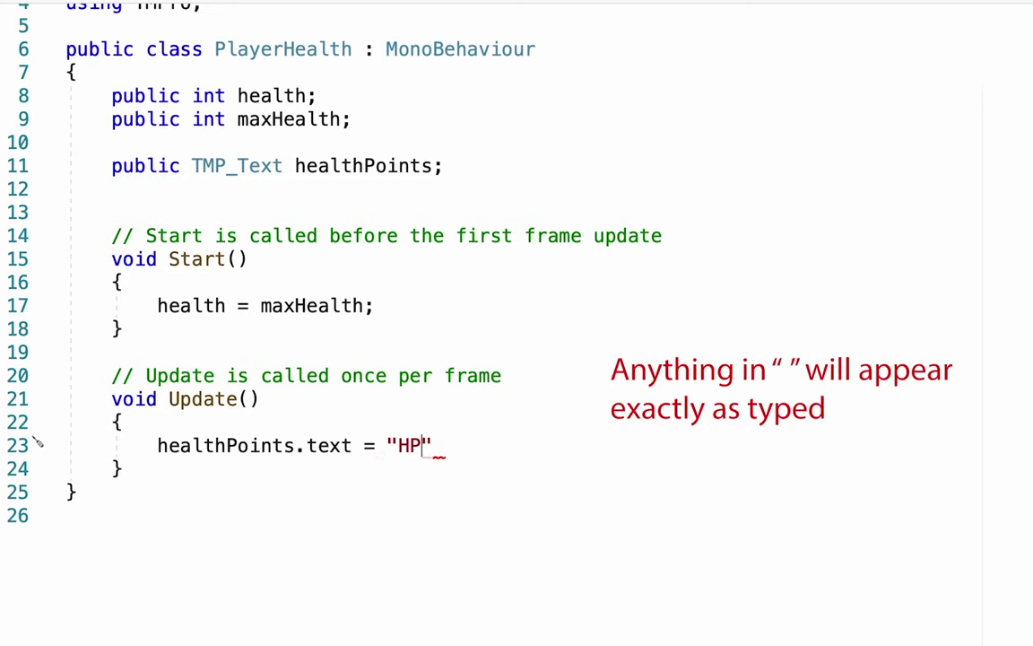
{"action": "type", "text": ":"}
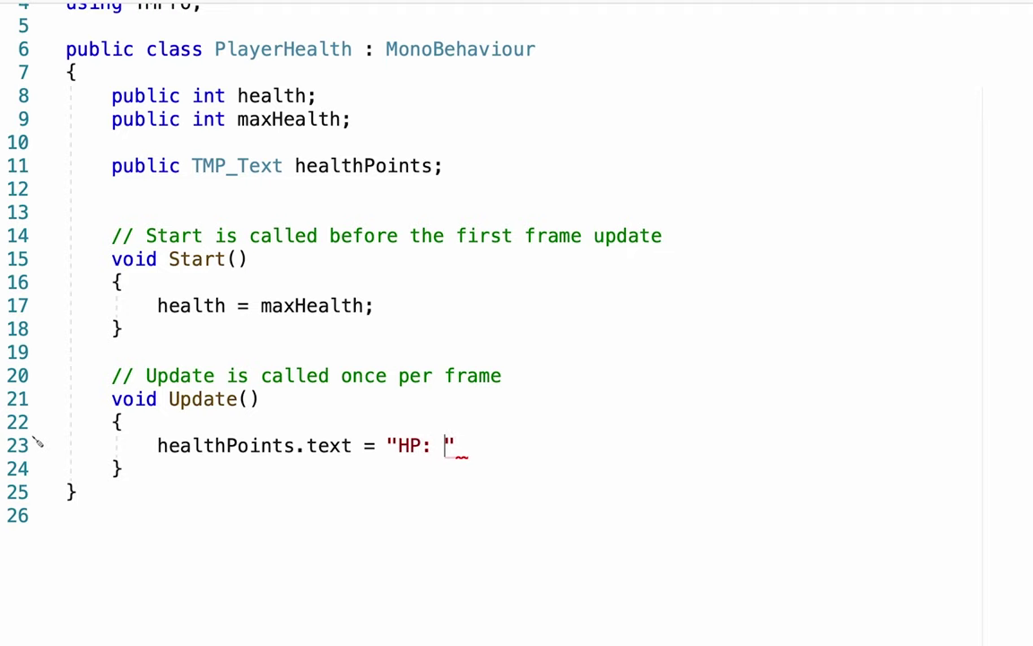
{"action": "type", "text": " \" +"}
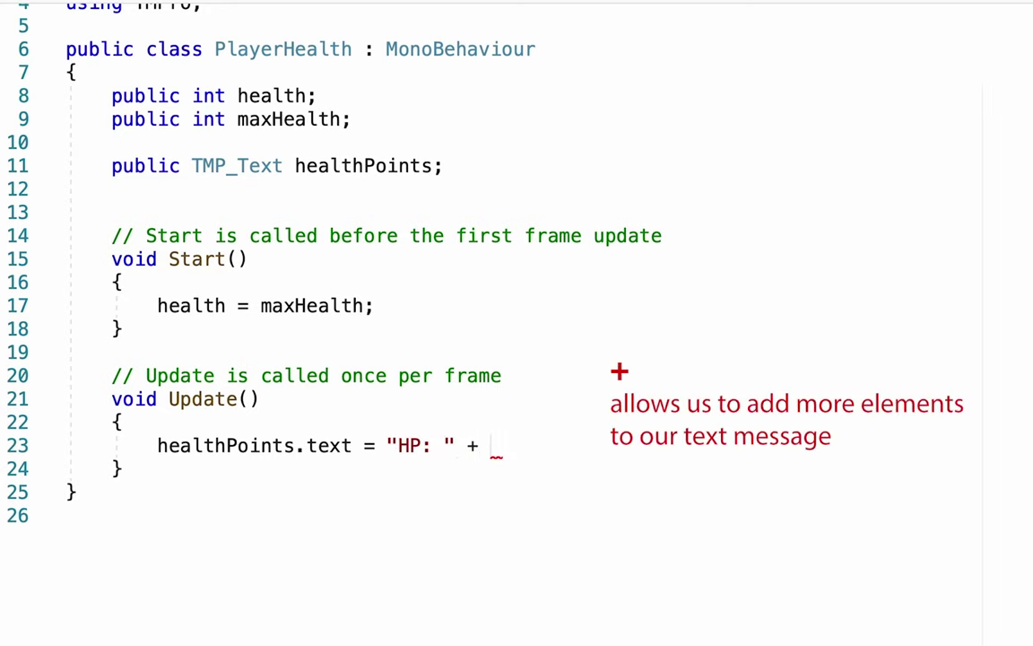
{"action": "key", "text": "BackSpace"}
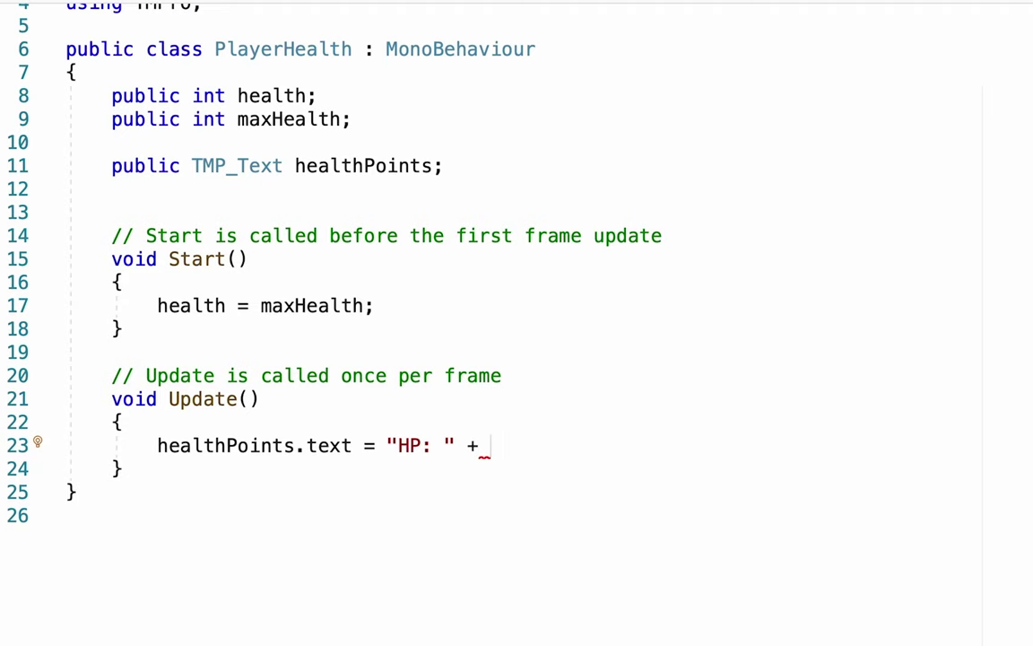
Complete the healthPoints.text assignment by appending health + "/" + maxHealth;.
{"action": "type", "text": "health +"}
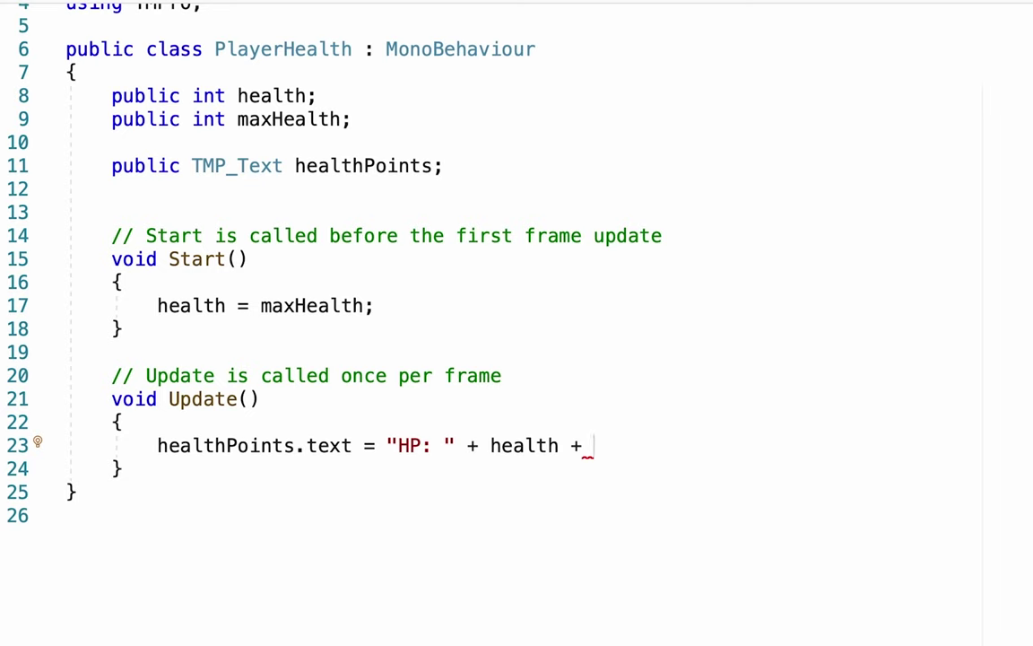
{"action": "type", "text": "\"\""}
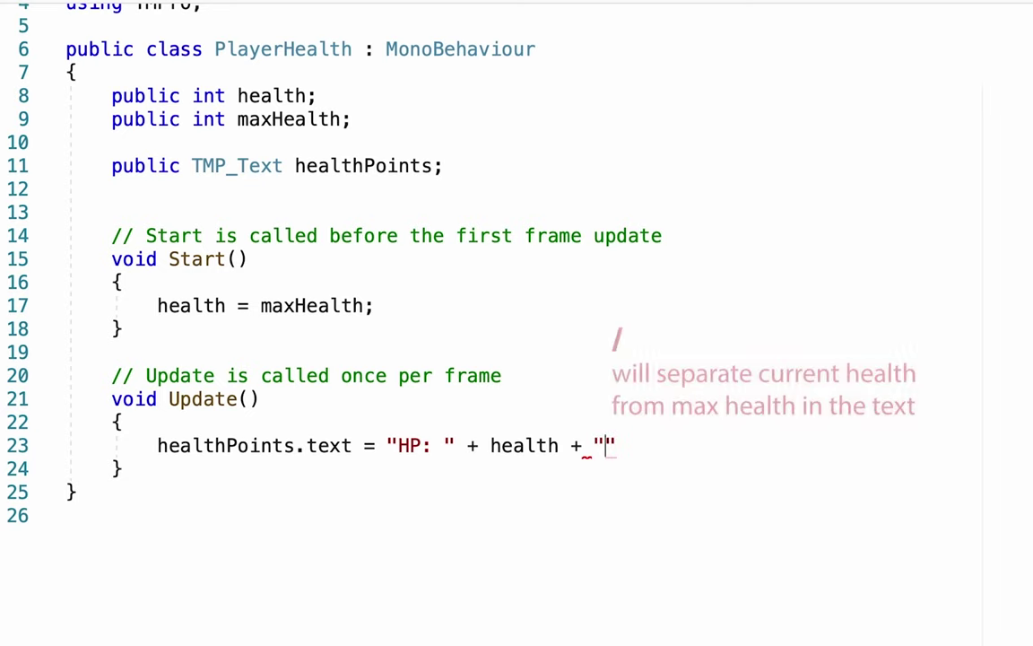
{"action": "type", "text": "/\" + "}
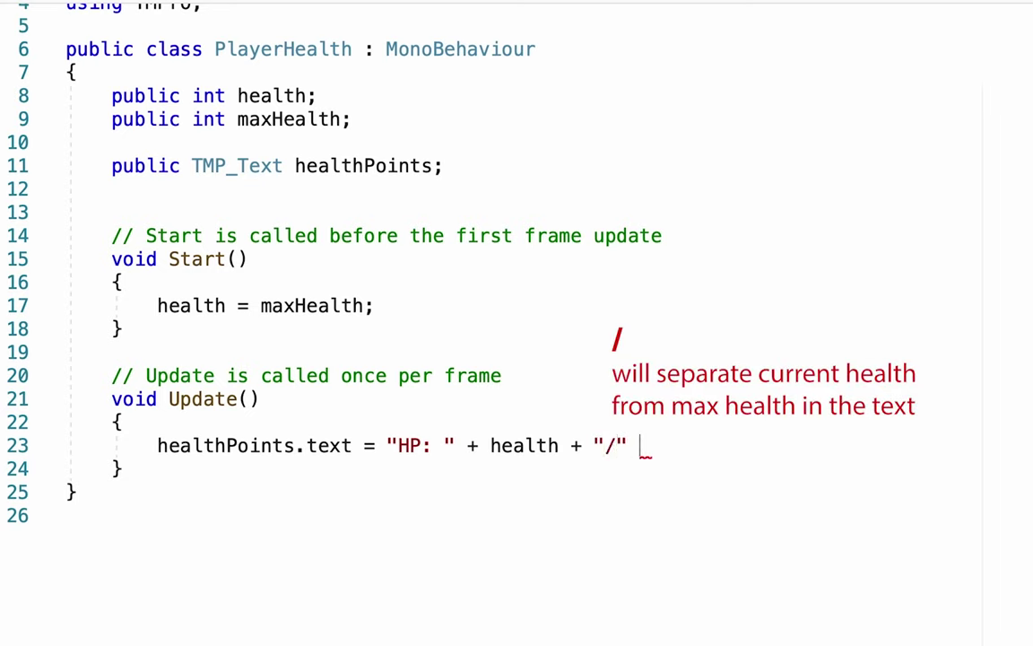
{"action": "type", "text": "ma"}
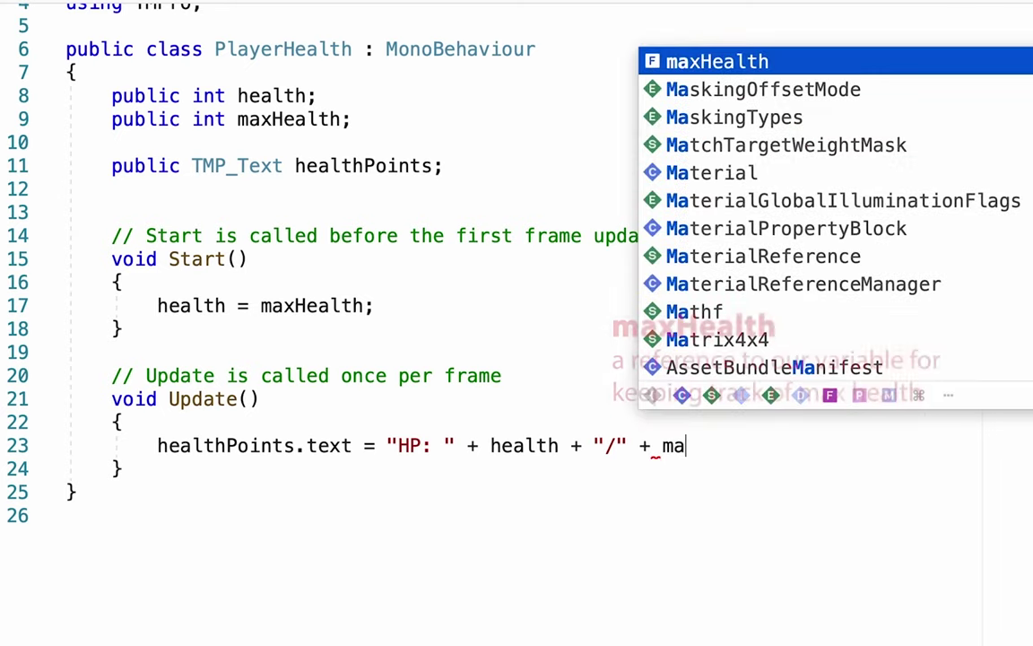
{"action": "type", "text": "xHealth"}
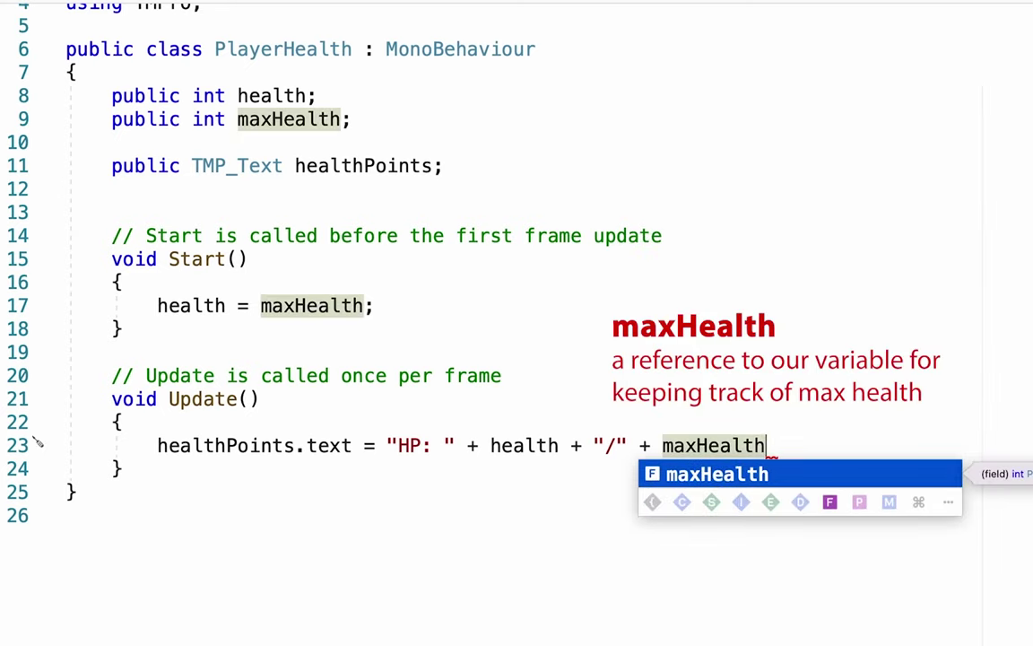
{"action": "type", "text": ";"}
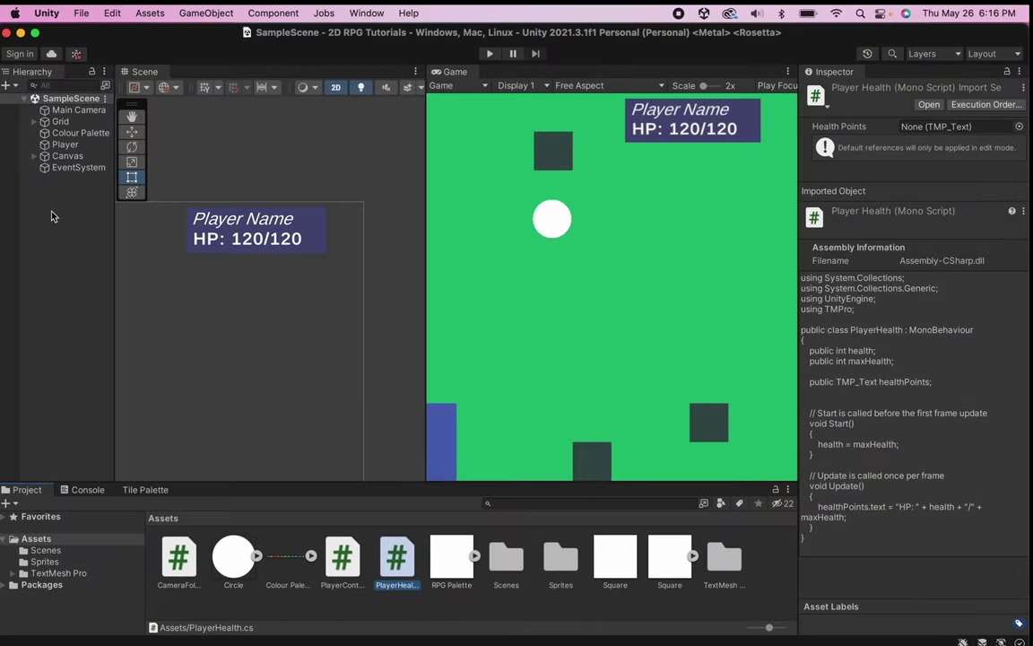
Switch to Unity and add the Player Health script as a component on the Player object.
{"action": "left_click", "coordinate": [65, 144]}
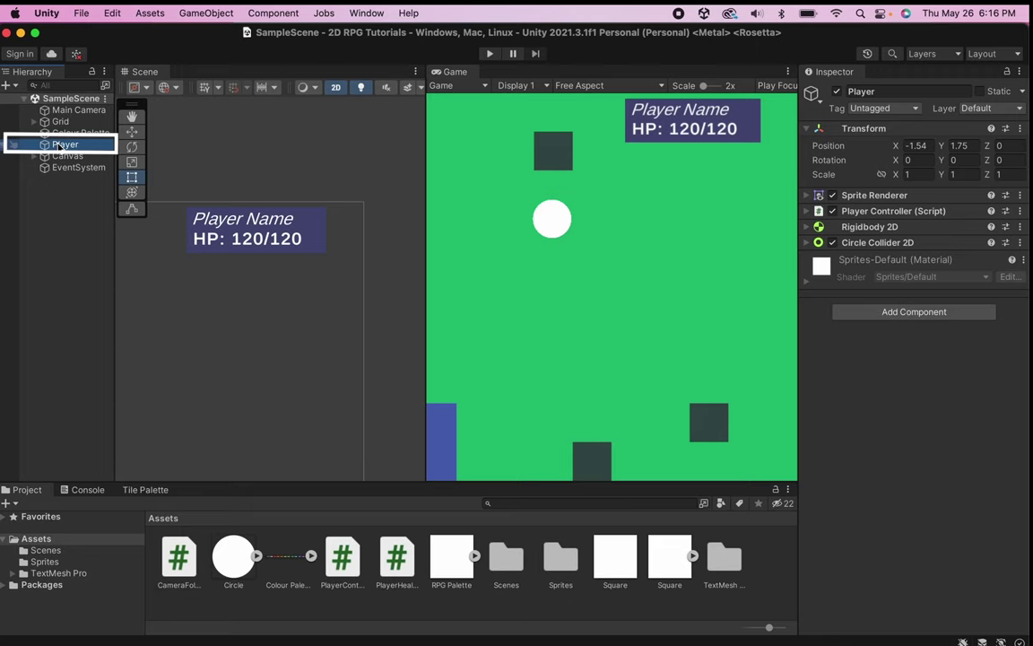
{"action": "left_click", "coordinate": [918, 311]}
{"action": "key", "text": "Down"}
{"action": "key", "text": "Down"}
{"action": "key", "text": "Down"}
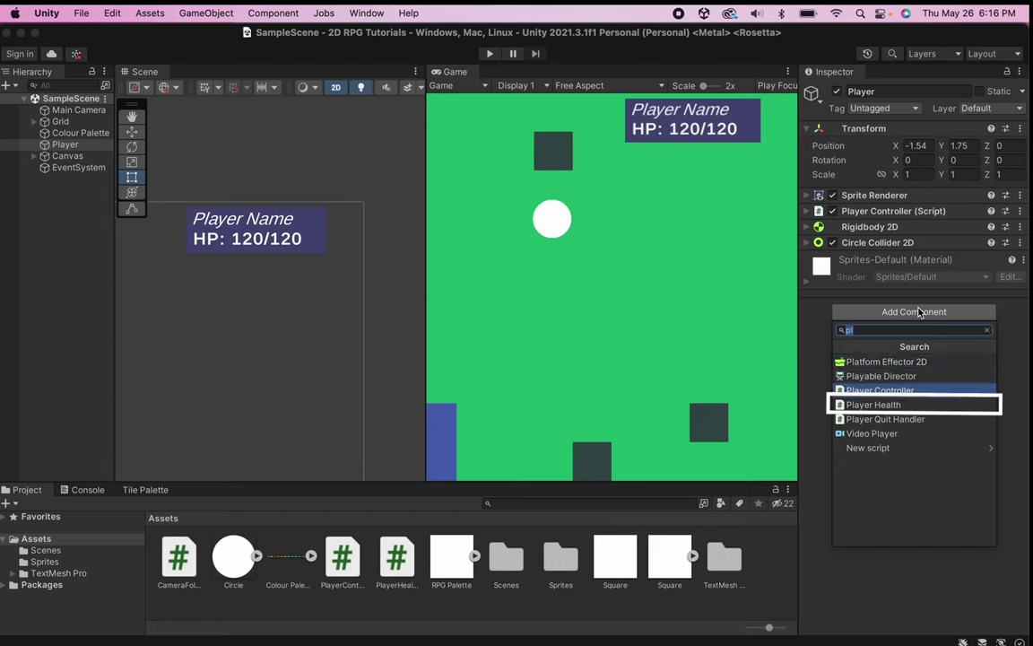
{"action": "key", "text": "Return"}
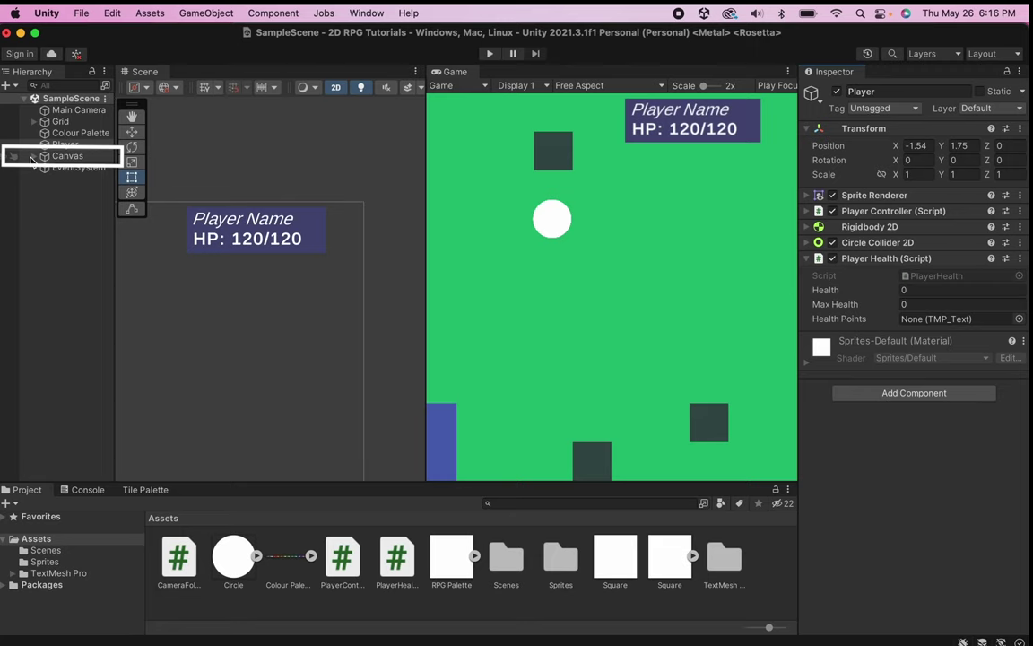
Assign the Canvas's HP Text object to the Health Points field of the Player Health script.
{"action": "left_click_drag", "start_coordinate": [31, 144], "coordinate": [34, 159]}
{"action": "left_click", "coordinate": [34, 157]}
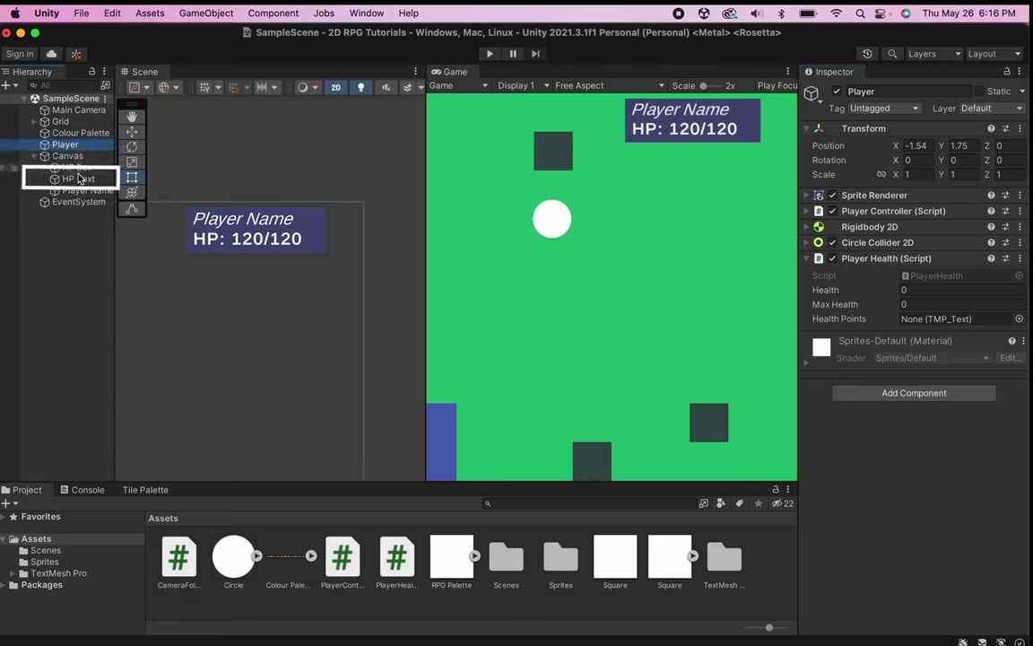
{"action": "mouse_move", "coordinate": [77, 178]}
{"action": "left_mouse_down"}
{"action": "mouse_move", "coordinate": [434, 275]}
{"action": "mouse_move", "coordinate": [731, 326]}
{"action": "mouse_move", "coordinate": [939, 327]}
{"action": "left_mouse_up"}
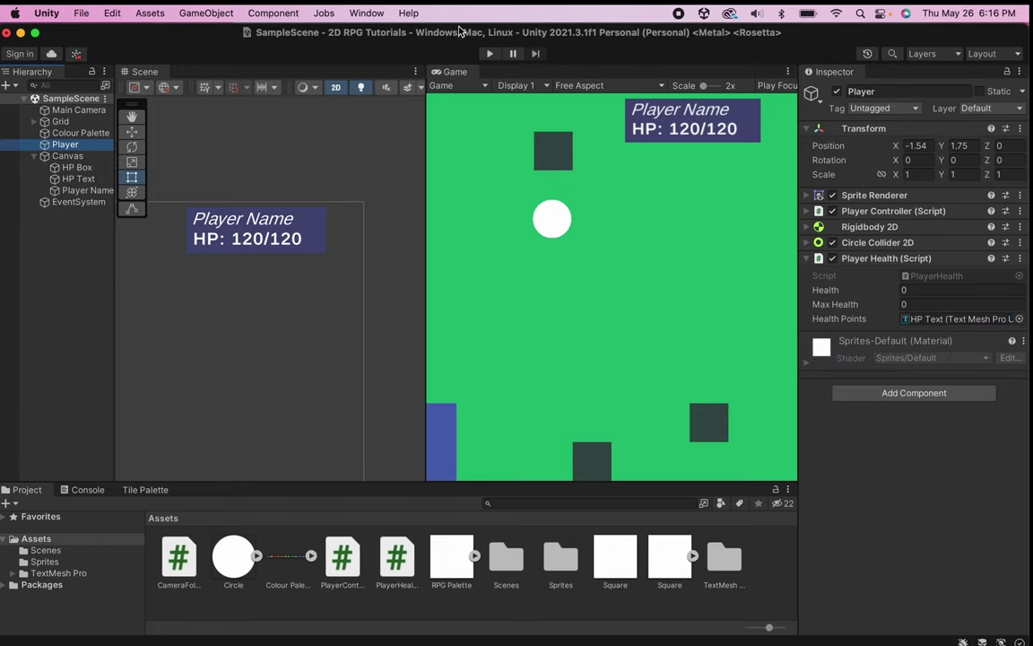
Check the placement of the health display in the Game view and return to the Scene view.
{"action": "key", "text": "super+p"}
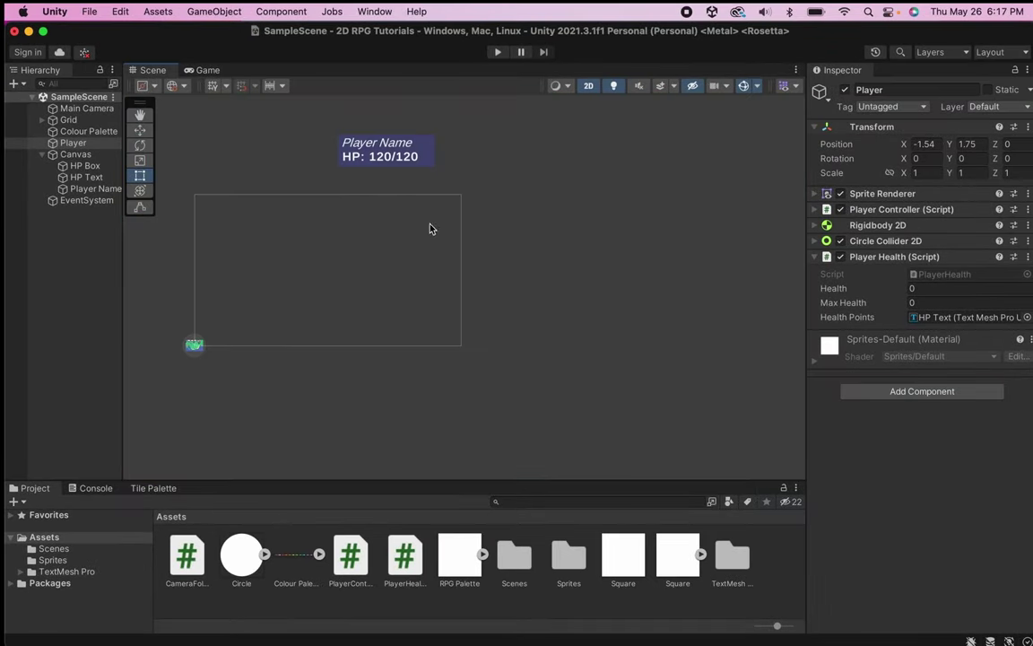
{"action": "left_click", "coordinate": [207, 71]}
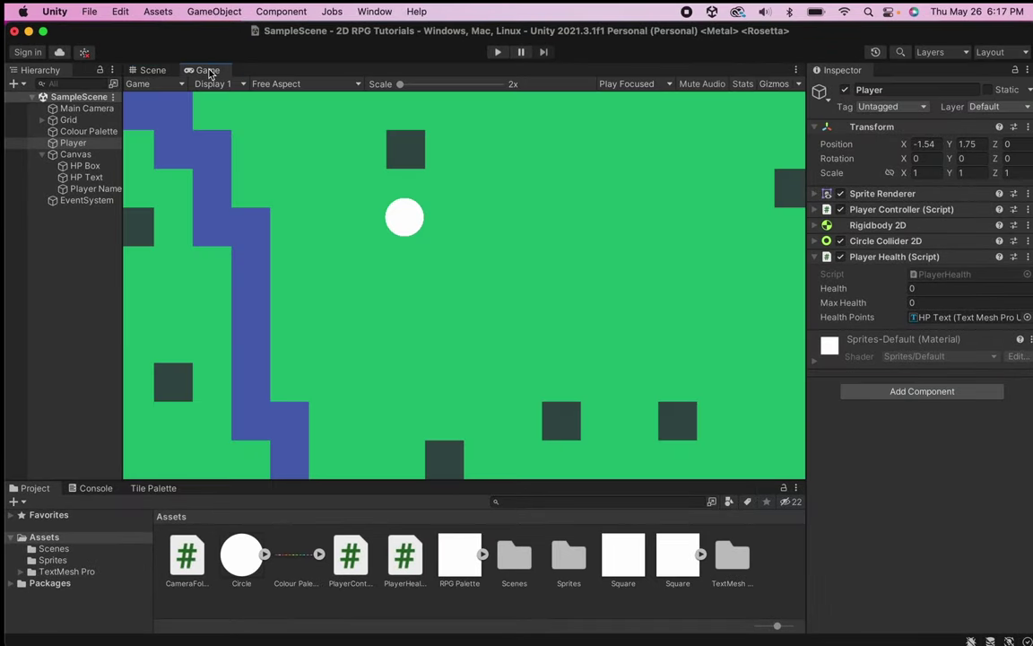
{"action": "left_click", "coordinate": [143, 69]}
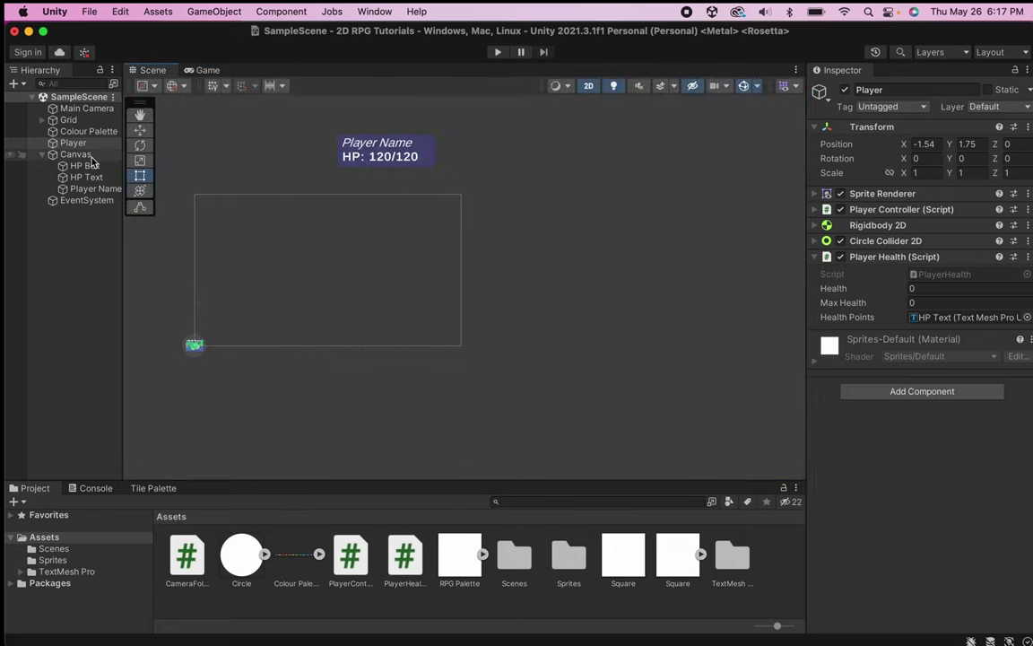
Move the HP Box, HP Text and Player Name objects together into the upper-right corner inside the Canvas frame.
{"action": "left_click", "coordinate": [86, 166]}
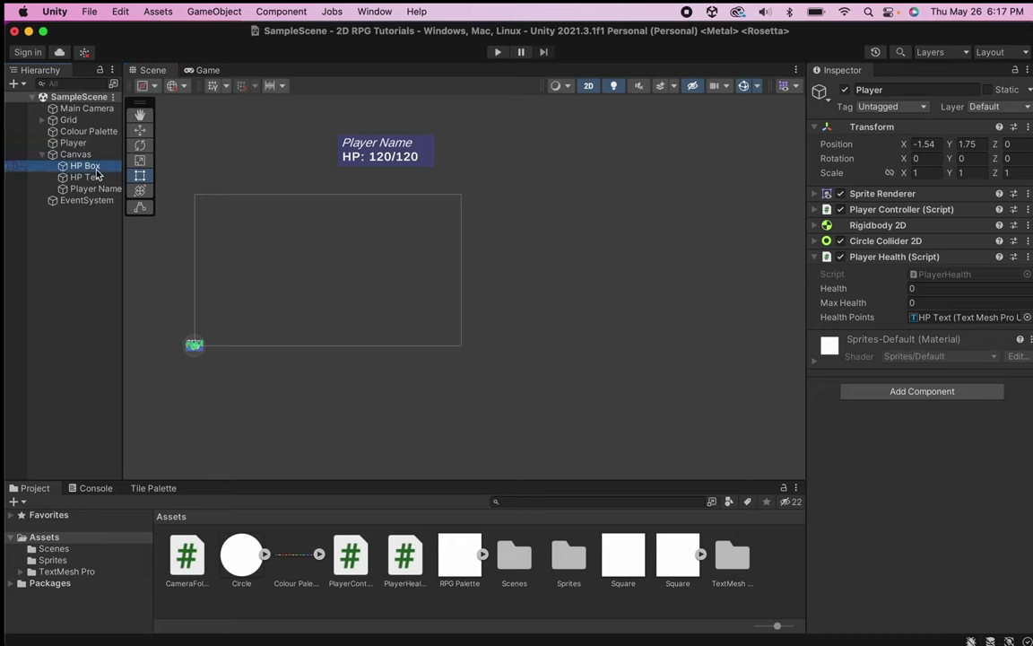
{"action": "left_click", "coordinate": [98, 190], "text": "shift"}
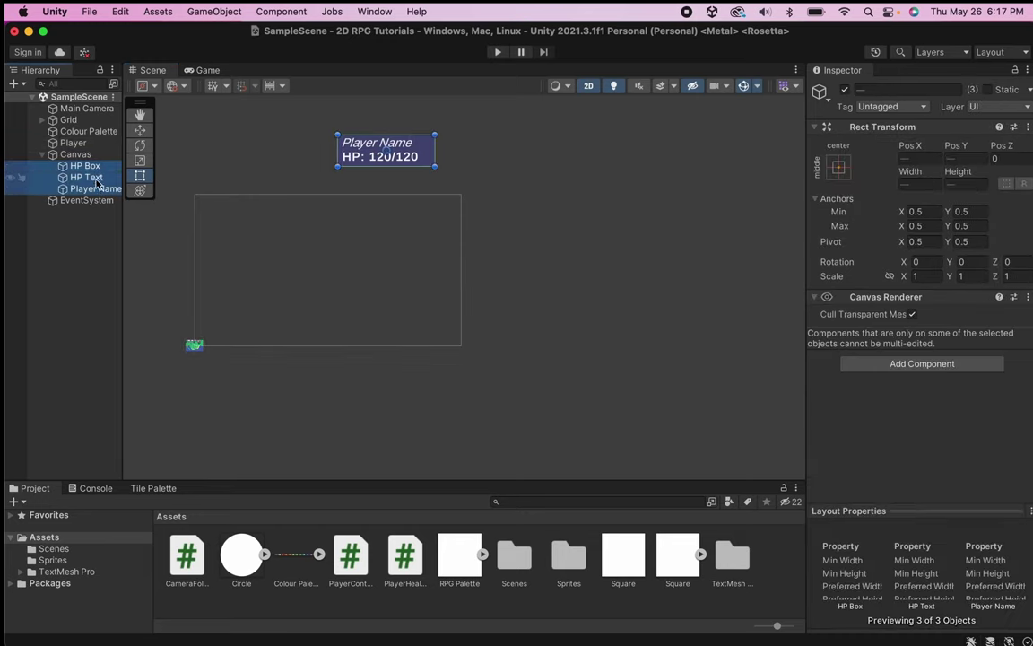
{"action": "left_click", "coordinate": [140, 130]}
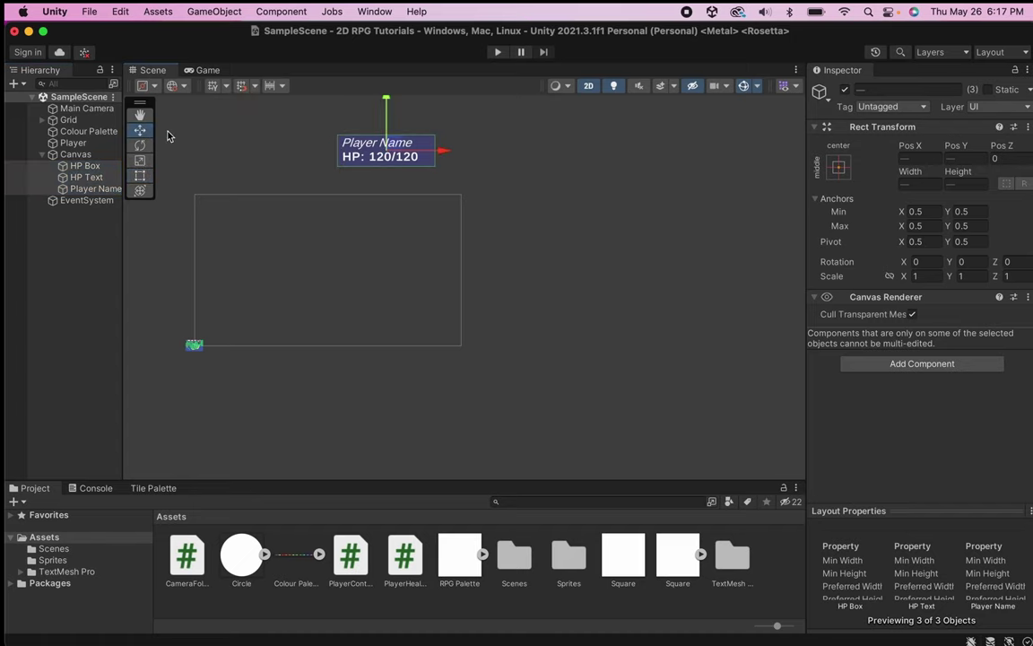
{"action": "left_click_drag", "start_coordinate": [387, 153], "coordinate": [405, 212]}
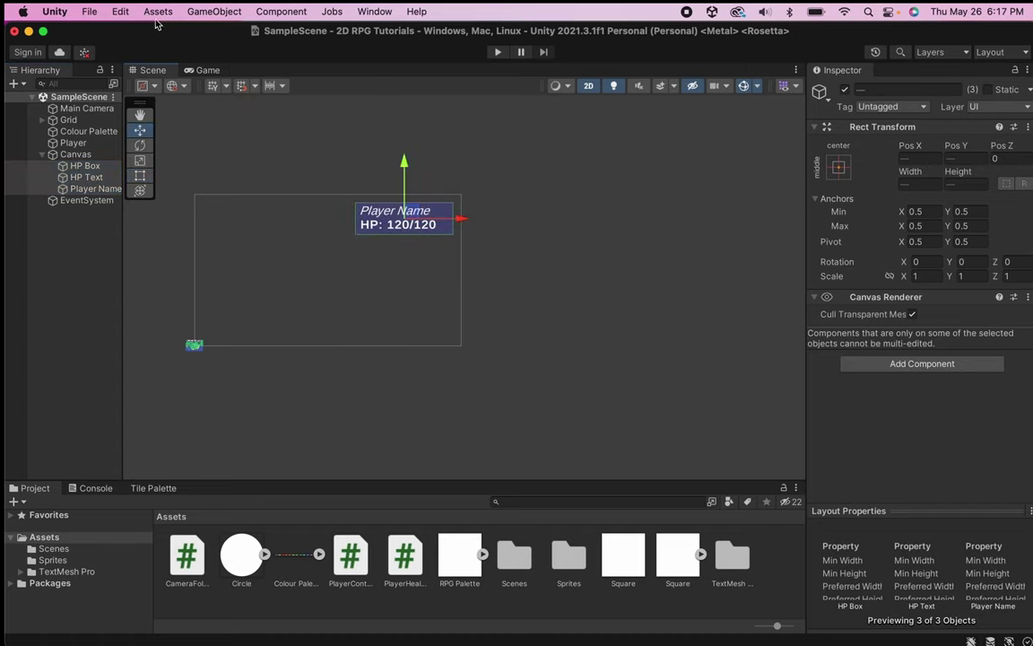
Run the game in the Game view and move the player around to test the health display.
{"action": "left_click", "coordinate": [205, 71]}
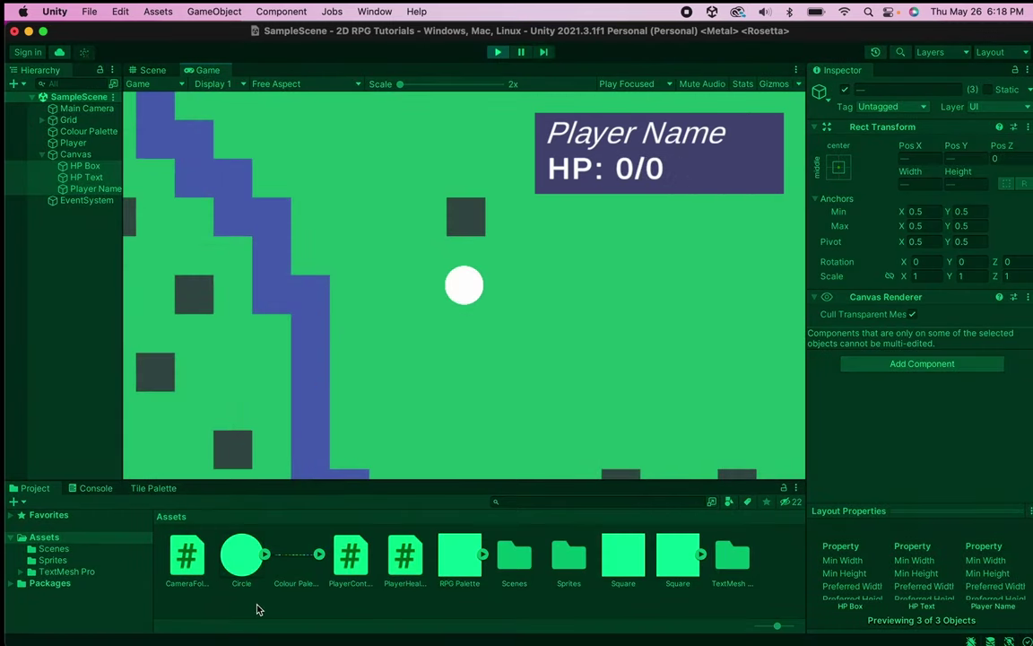
{"action": "key", "text": "d"}
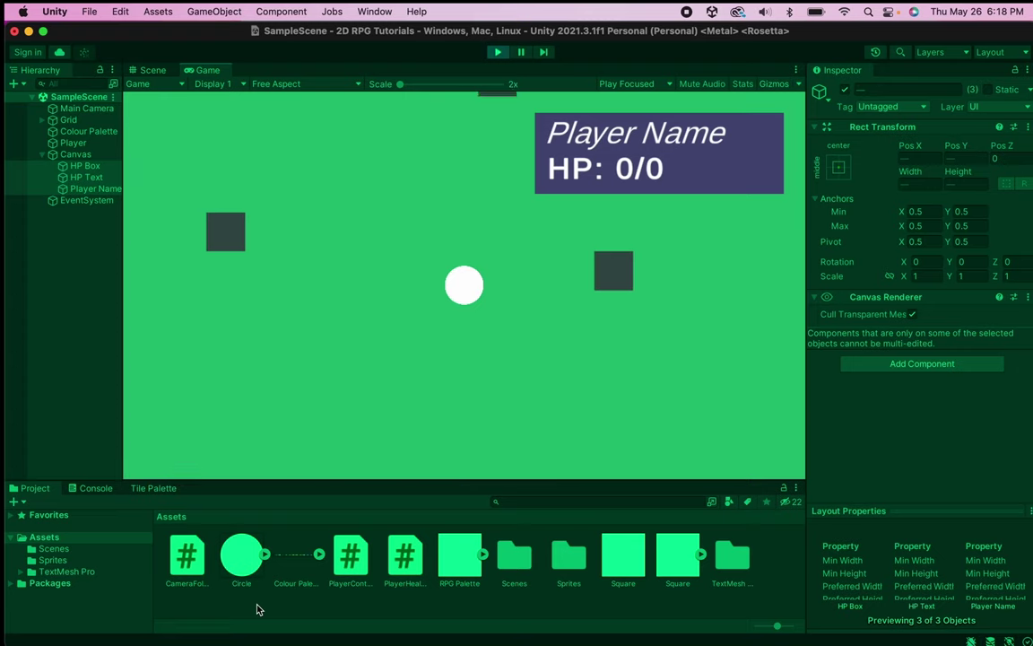
{"action": "key", "text": "w"}
{"action": "key", "text": "a"}
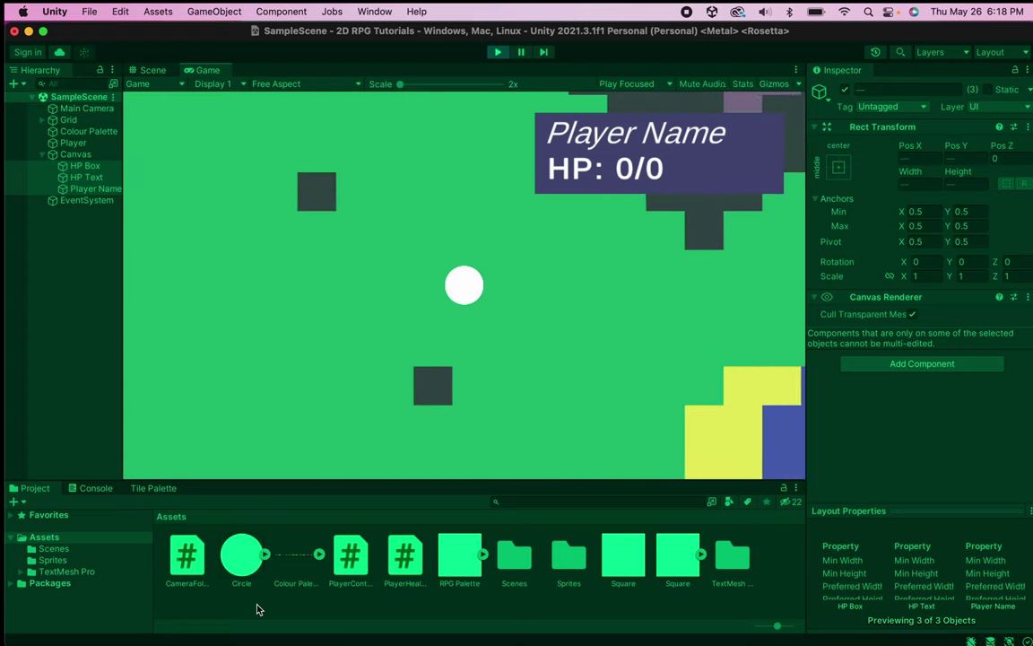
{"action": "key", "text": "s"}
{"action": "key", "text": "d"}
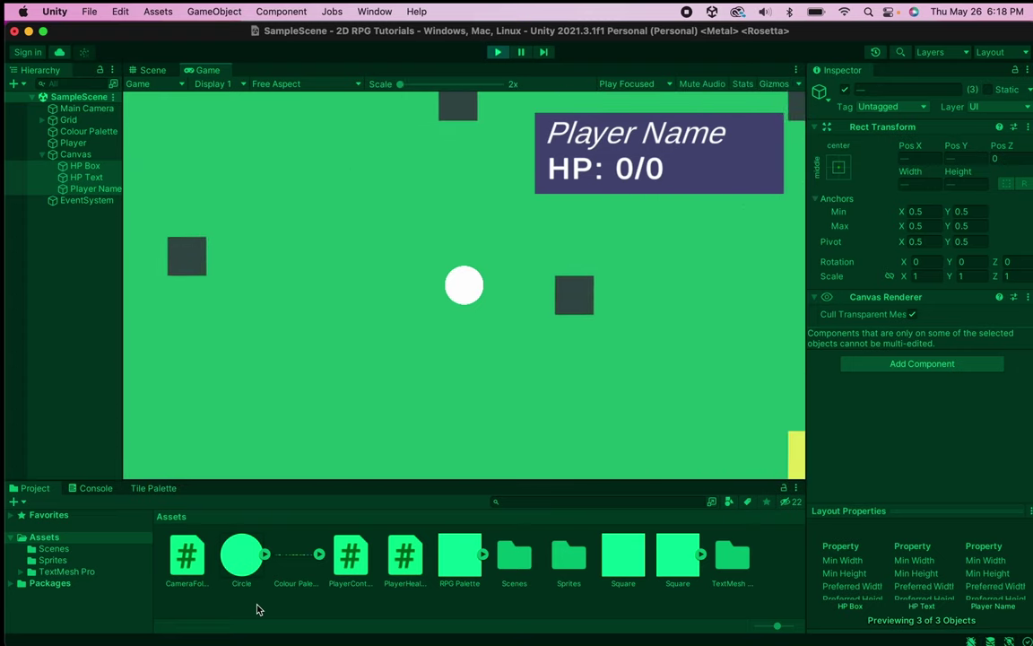
While the game runs, set the Player's Max Health to 10, try a Health of 8, and finish with Health at 7.
{"action": "left_click", "coordinate": [71, 143]}
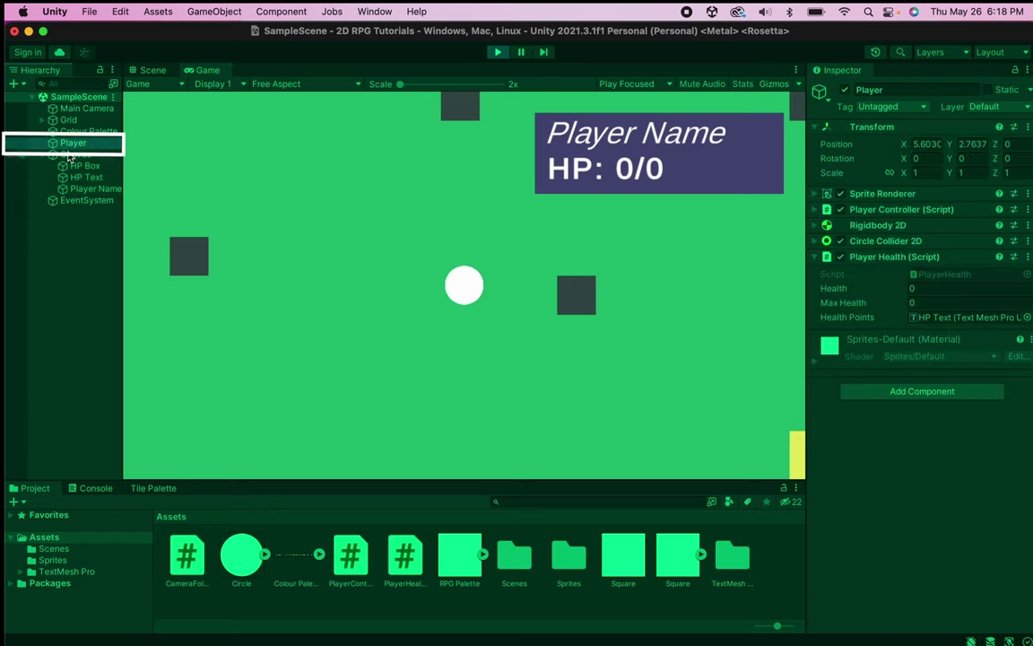
{"action": "left_click", "coordinate": [964, 304]}
{"action": "type", "text": "10"}
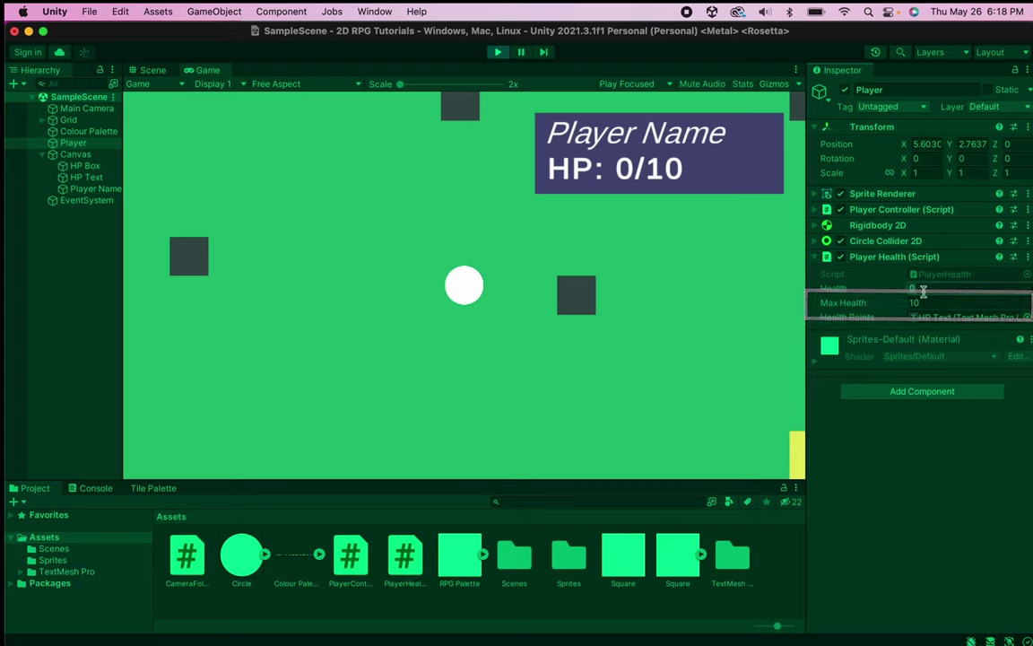
{"action": "left_click", "coordinate": [921, 289]}
{"action": "type", "text": "9"}
{"action": "key", "text": "BackSpace"}
{"action": "type", "text": "8"}
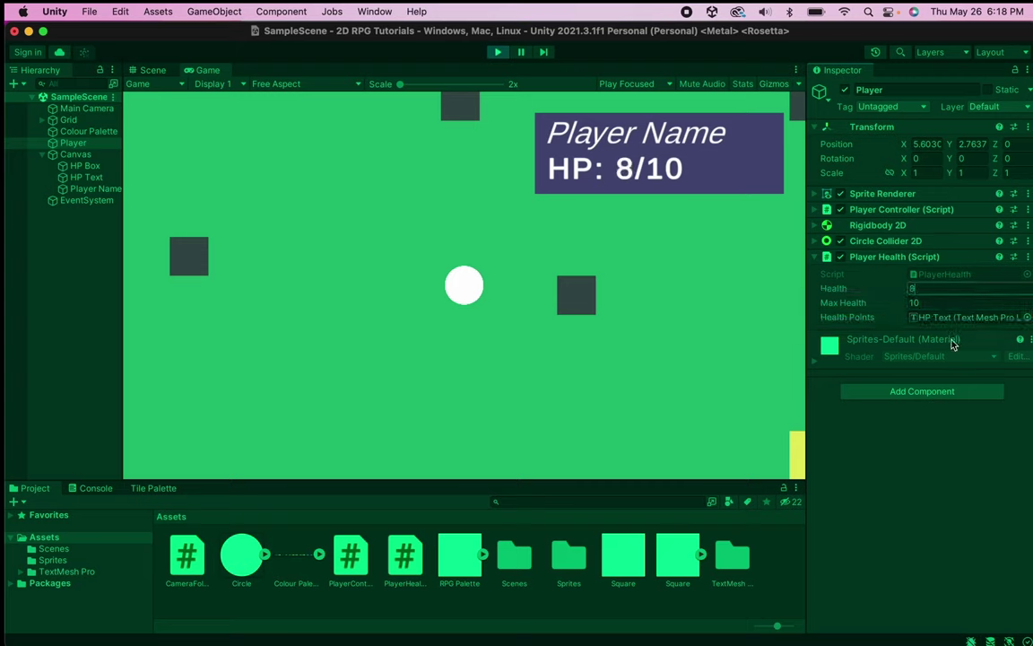
{"action": "key", "text": "BackSpace"}
{"action": "type", "text": "7"}
{"action": "key", "text": "Return"}
Move the player around the map in all directions to check the health display with the new values.
{"action": "key", "text": "Left"}
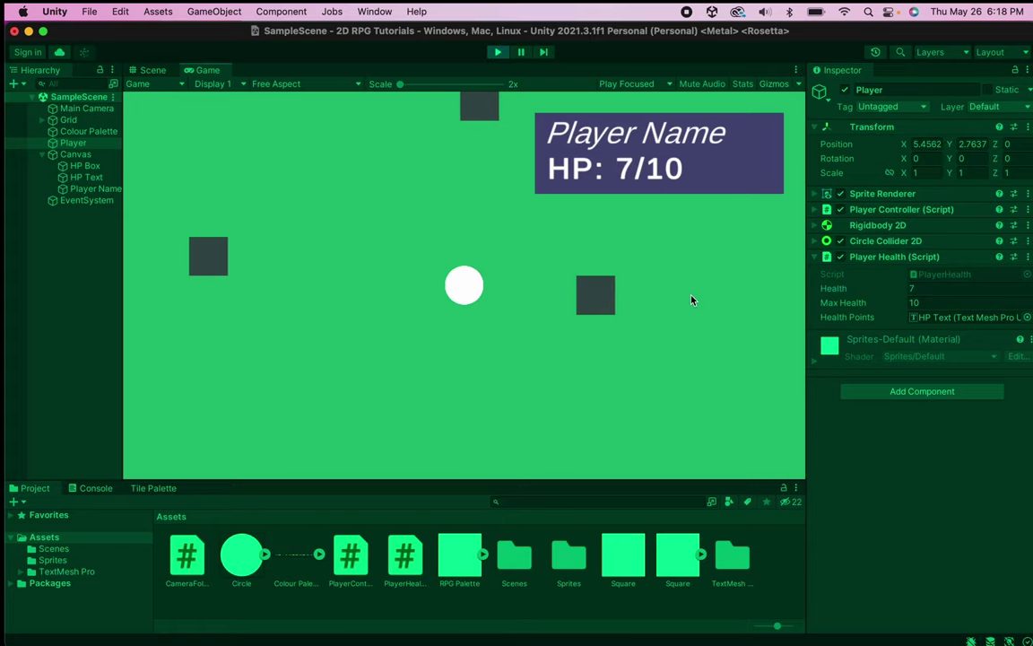
{"action": "key", "text": "Down"}
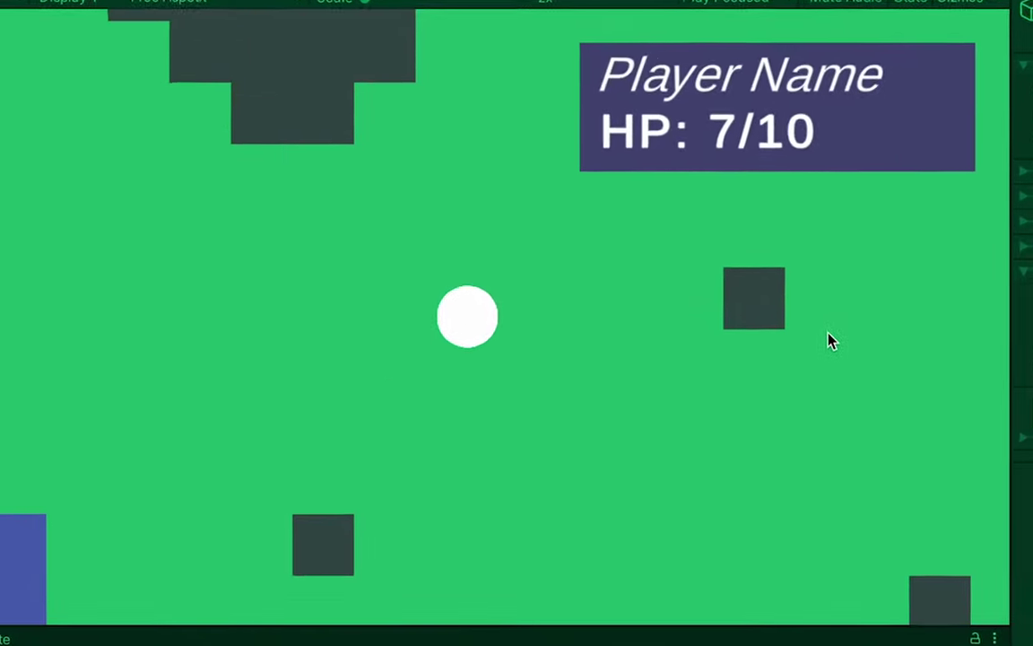
{"action": "key", "text": "Up"}
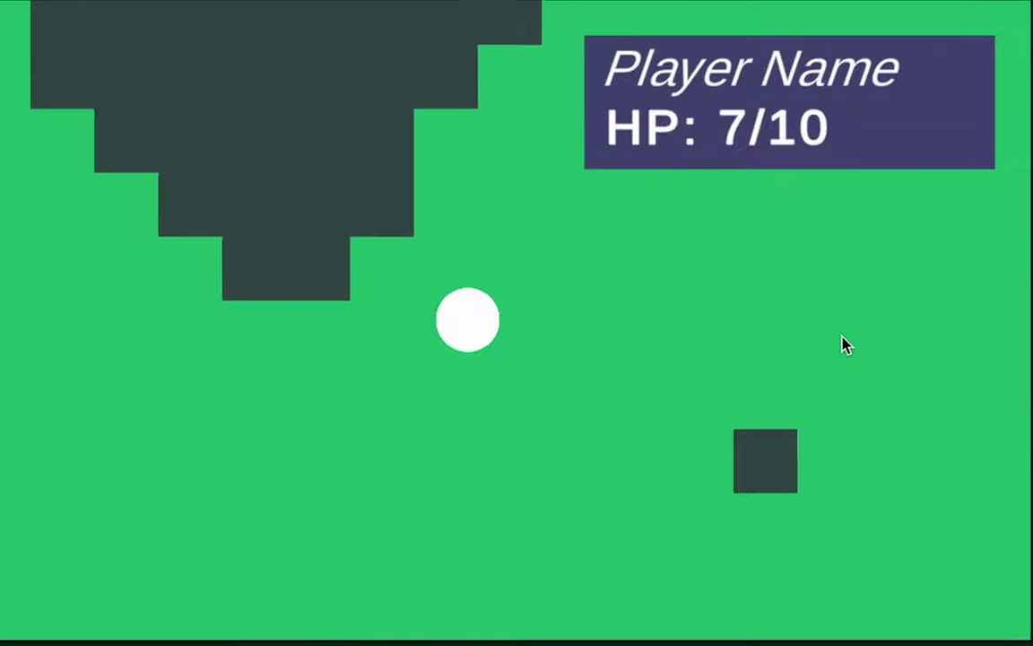
{"action": "key", "text": "Right"}
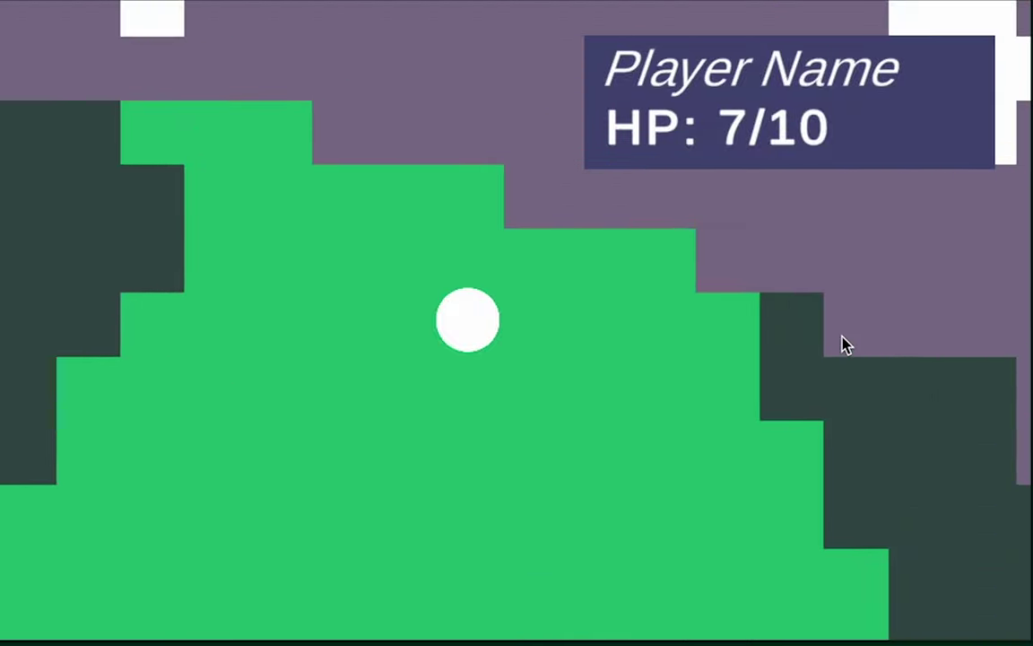
{"action": "key", "text": "Down"}
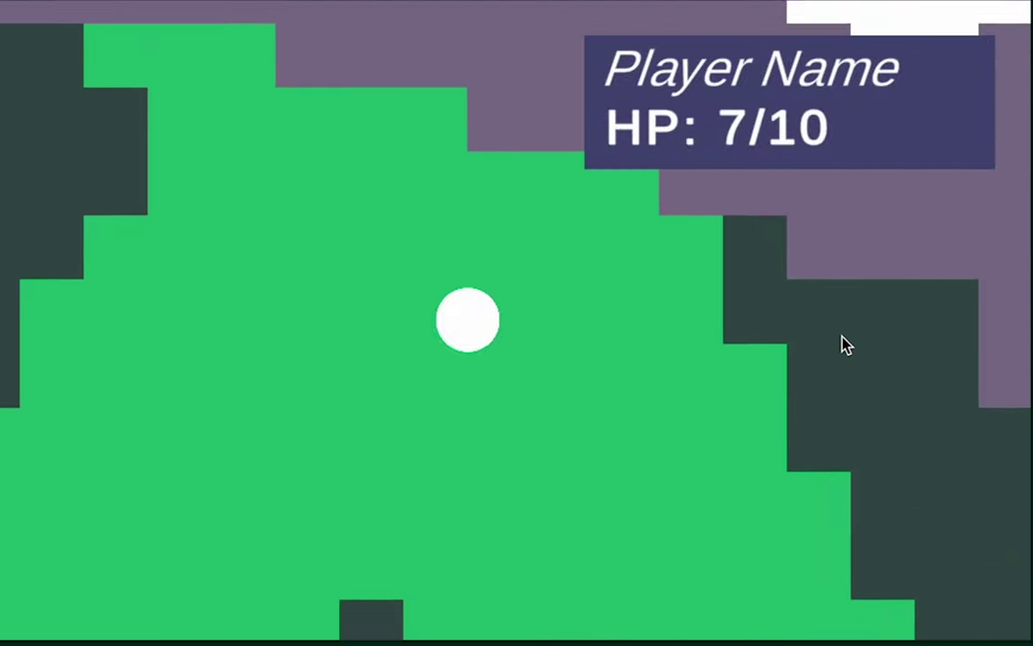
{"action": "key", "text": "Left"}
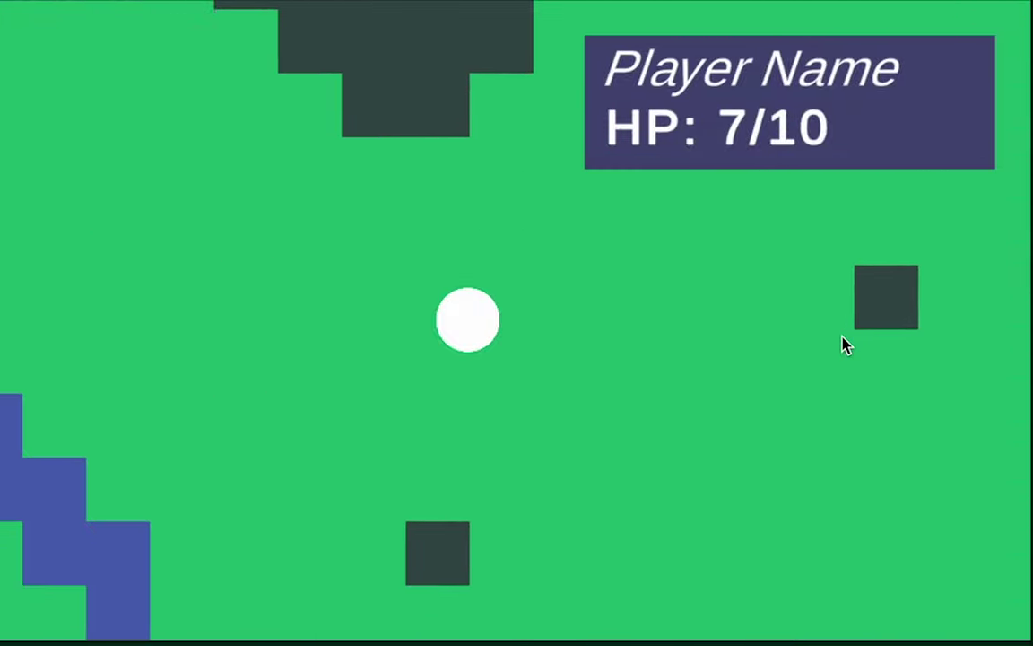
{"action": "key", "text": "Up"}
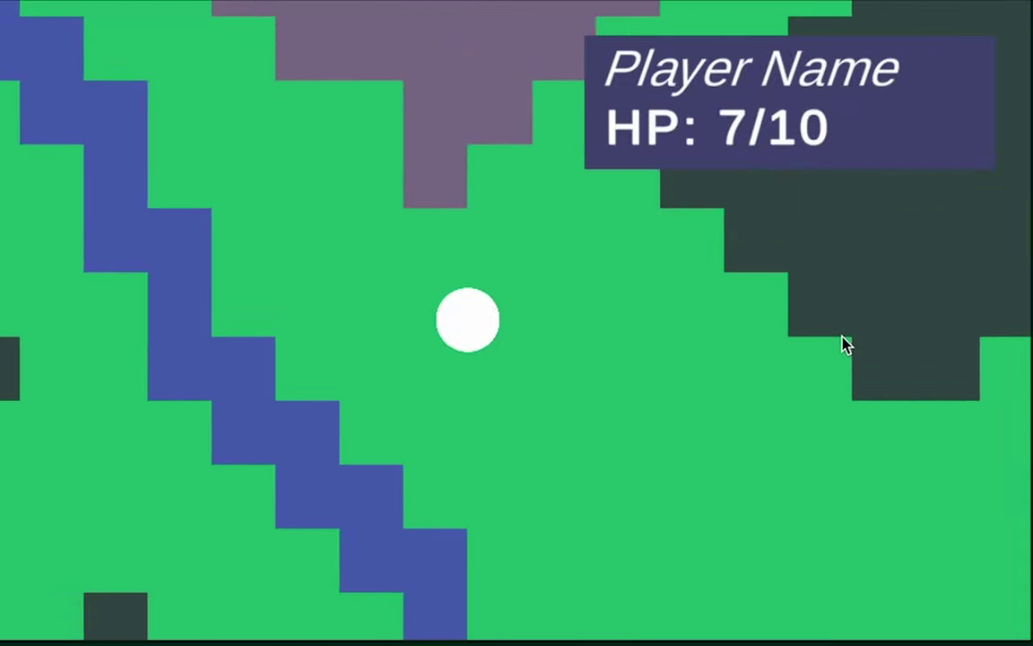